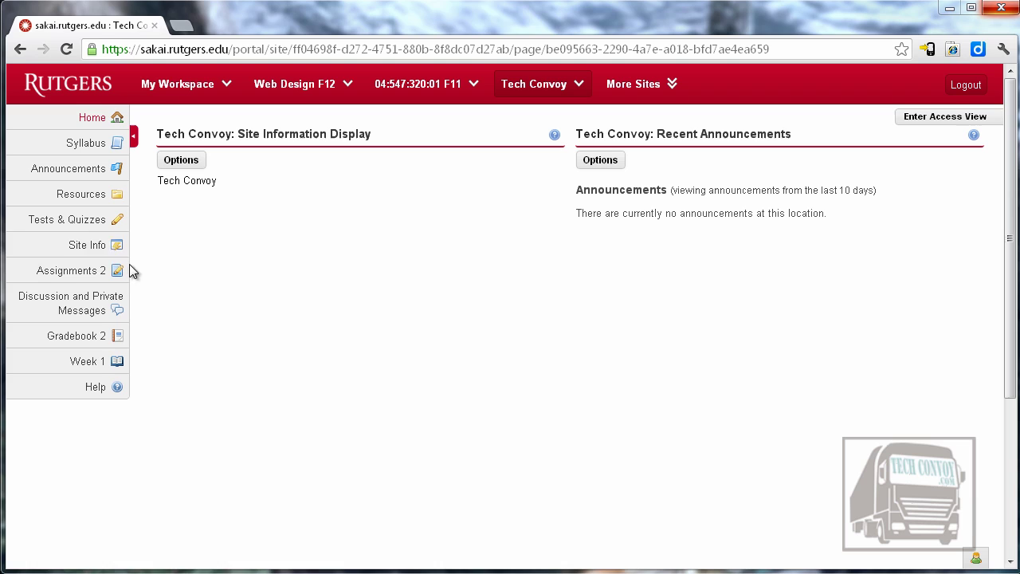
Check in the Tech Convoy site's tool list that Tests & Quizzes is enabled, and leave without making changes
left_click(70, 247)
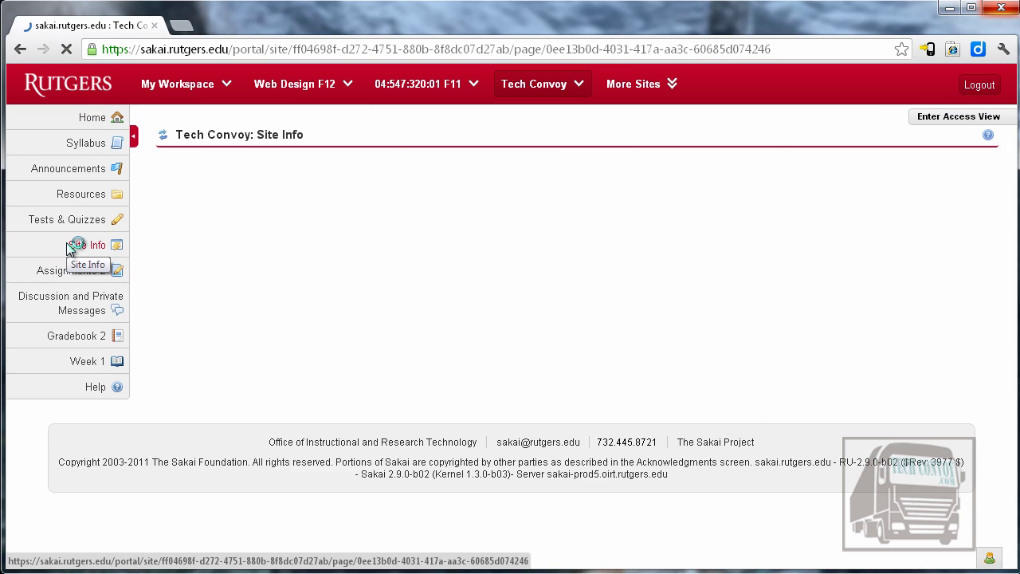
left_click(291, 163)
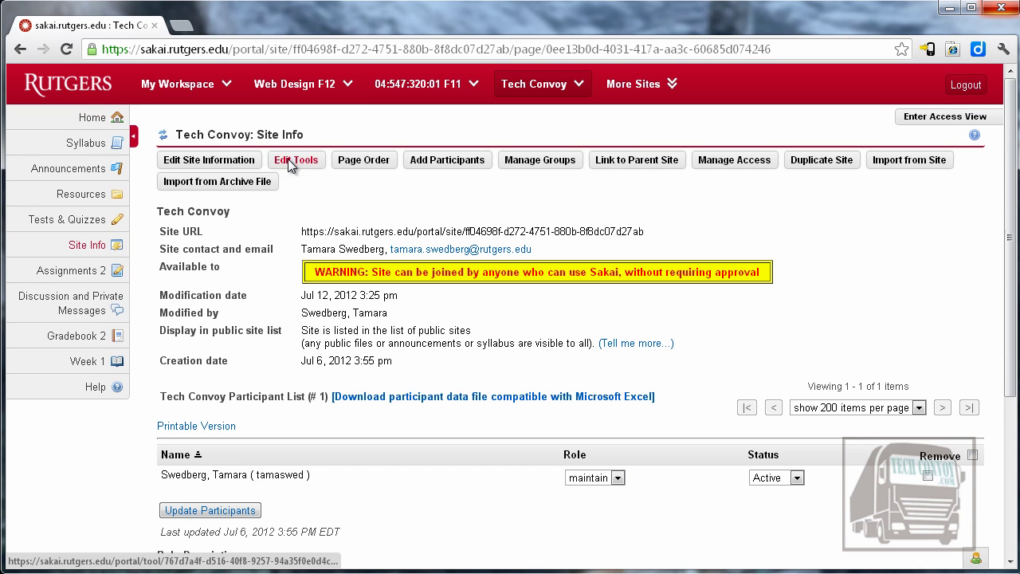
scroll(307, 246, "down", 5)
scroll(307, 247, "down", 3)
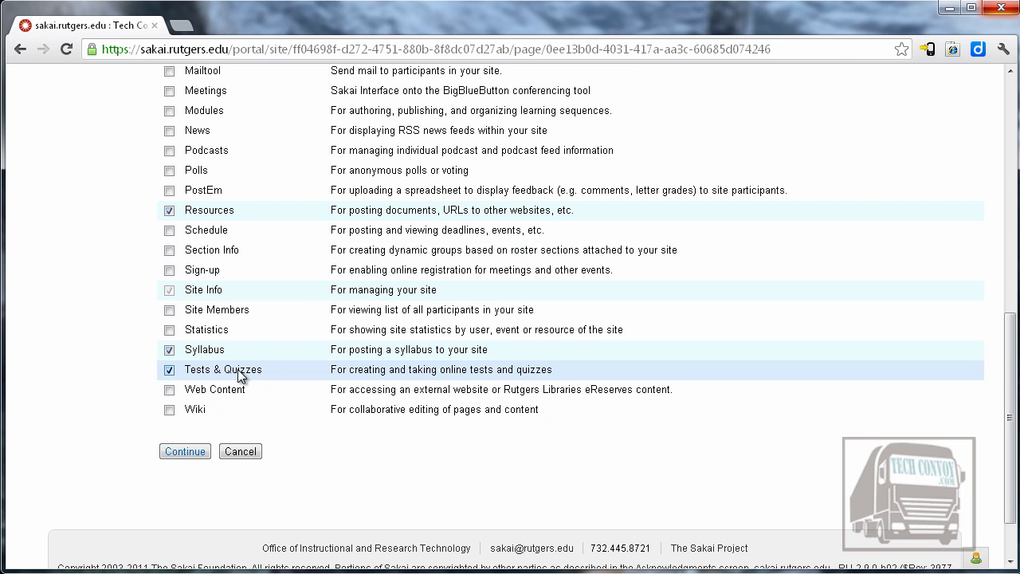
left_click(241, 452)
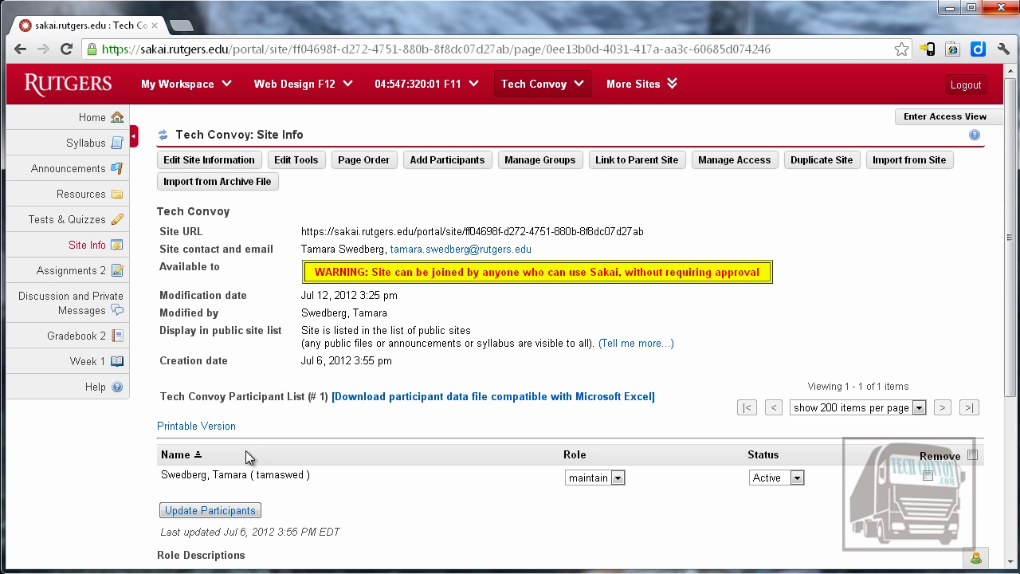
Go to Tests & Quizzes and review the published copies, the student access view and the working copies
left_click(77, 230)
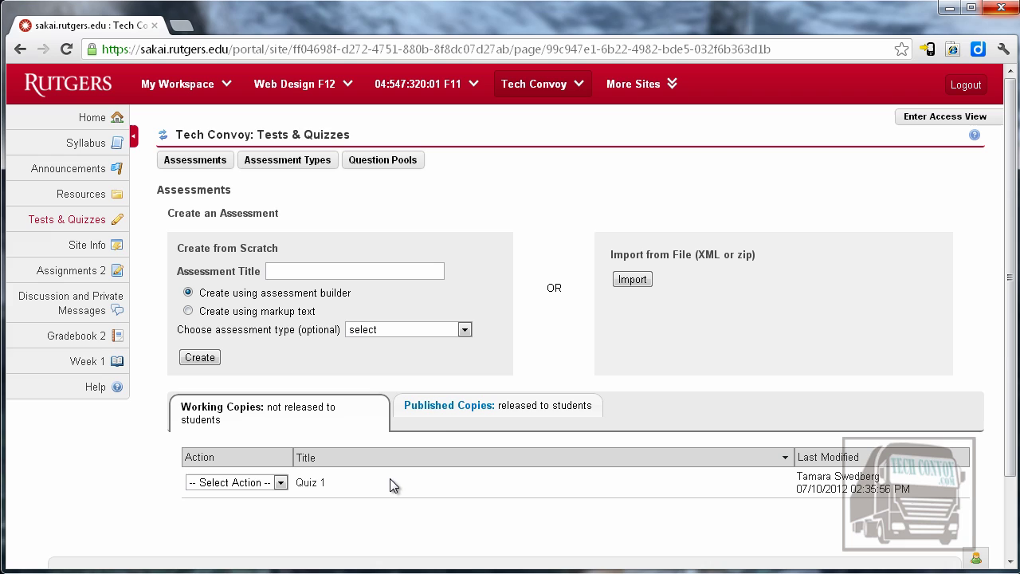
left_click(437, 408)
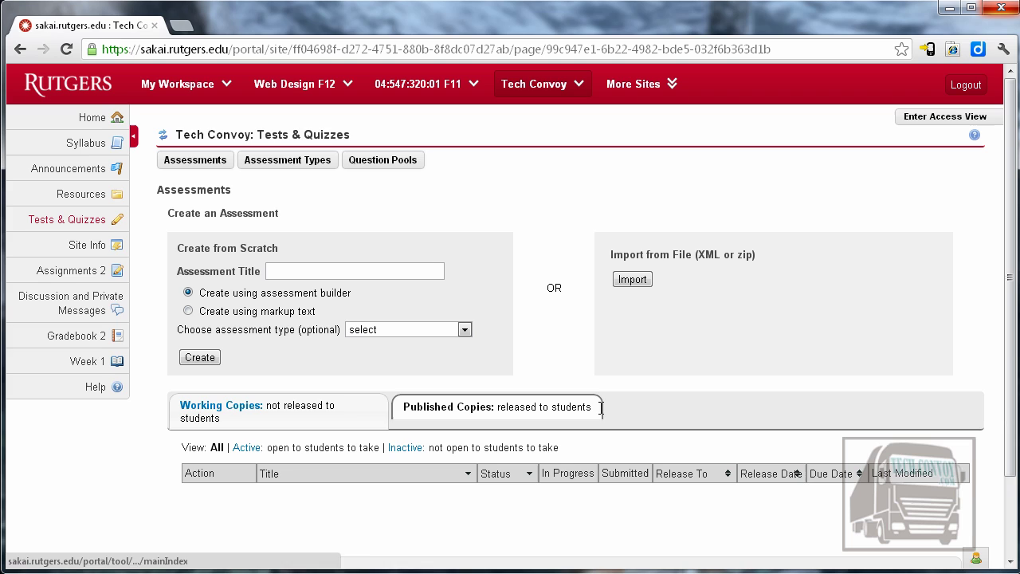
left_click(944, 118)
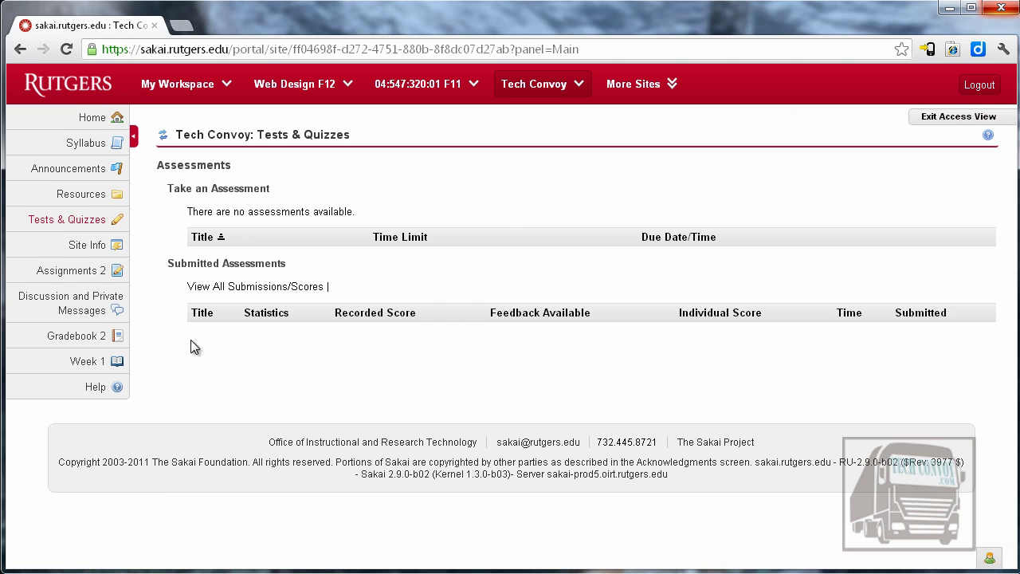
left_click(950, 118)
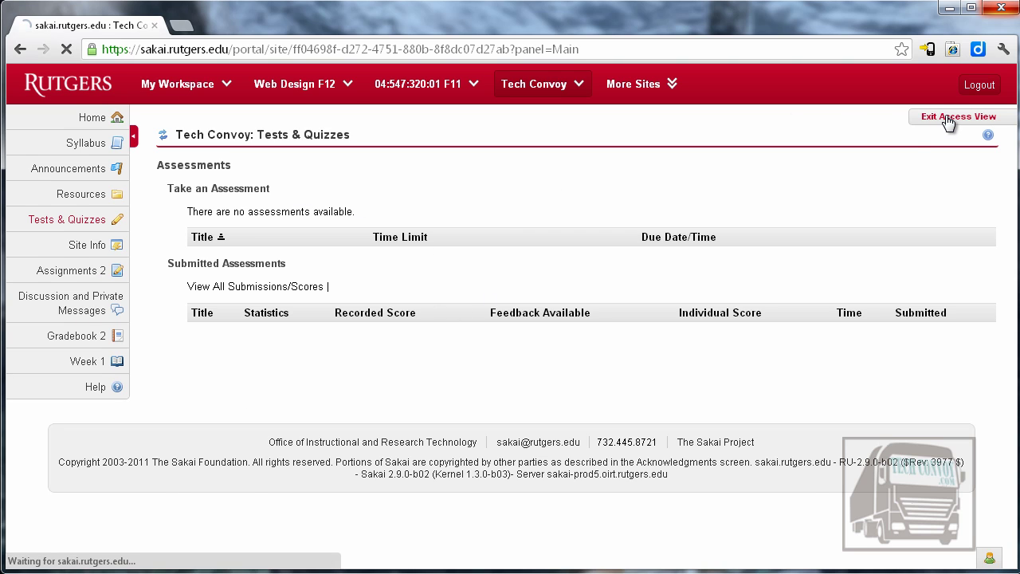
left_click(476, 407)
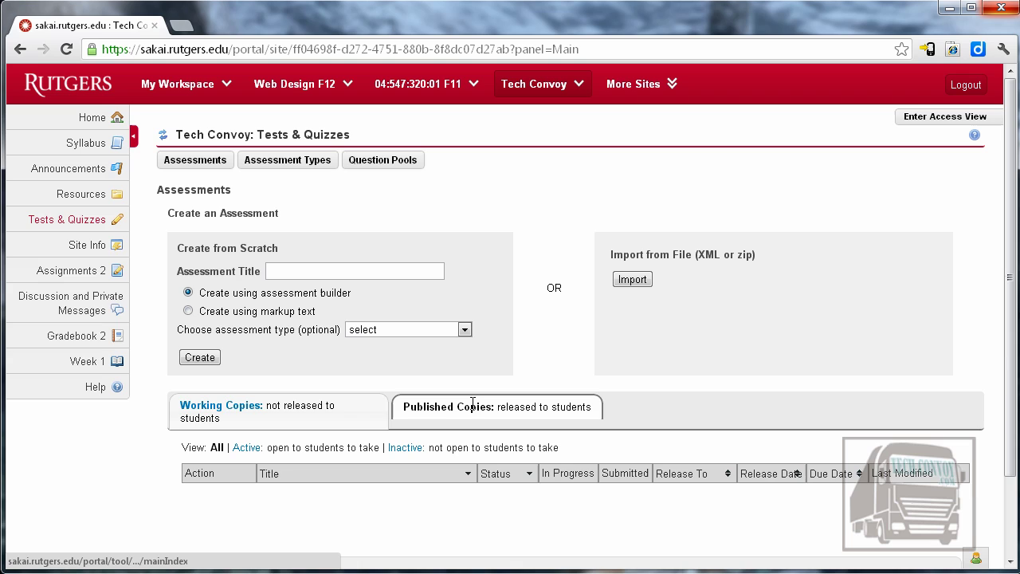
left_click(322, 412)
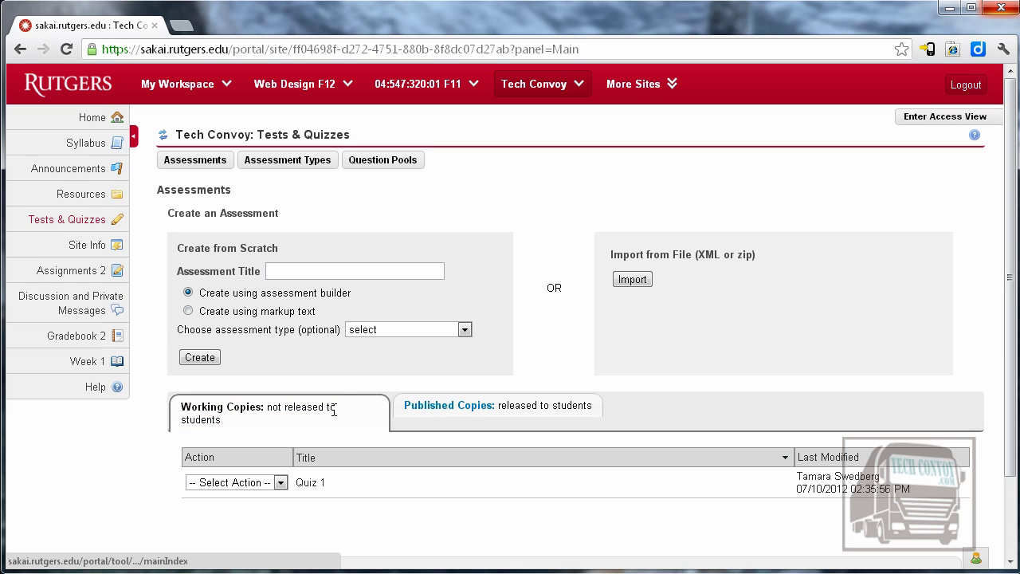
Create an assessment titled "Quiz 2" with the assessment builder, leaving the assessment type unselected
left_click(324, 271)
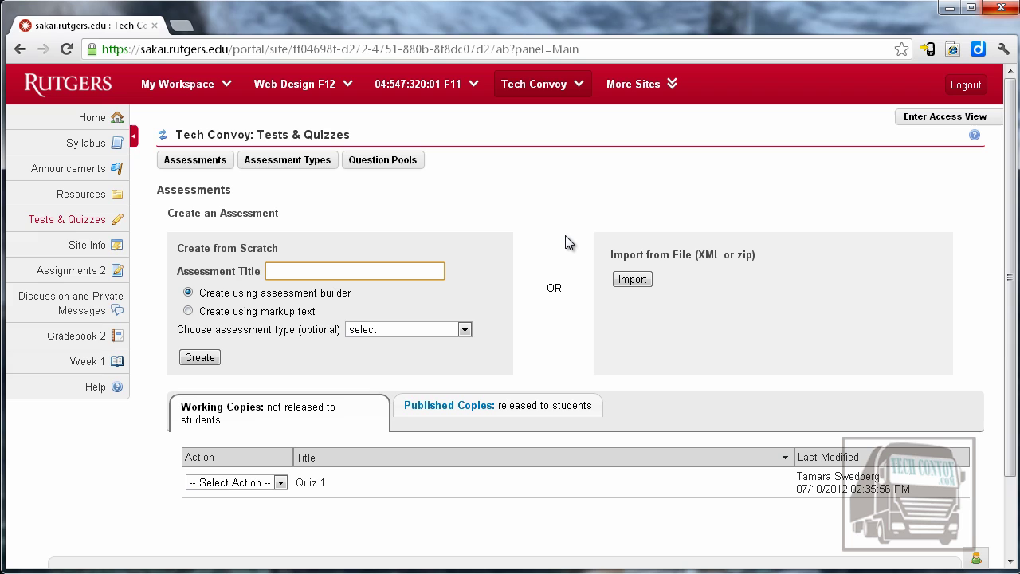
type("Quiz 2")
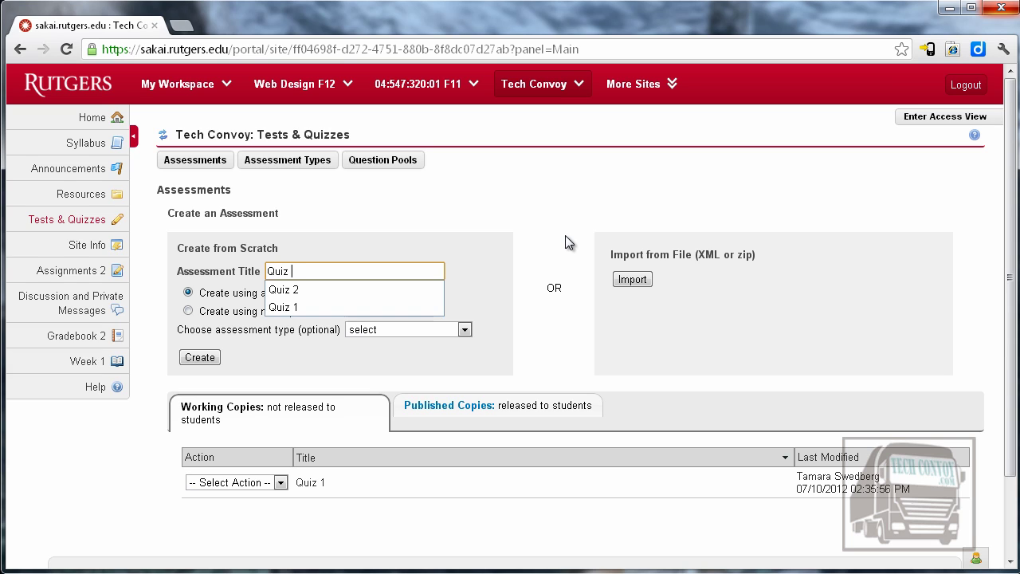
left_click(569, 242)
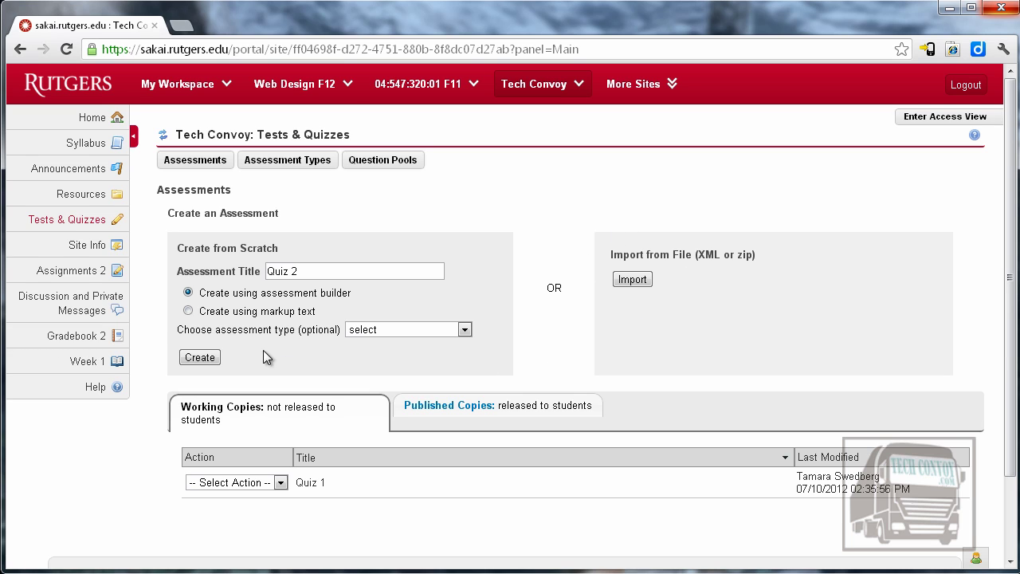
left_click(465, 329)
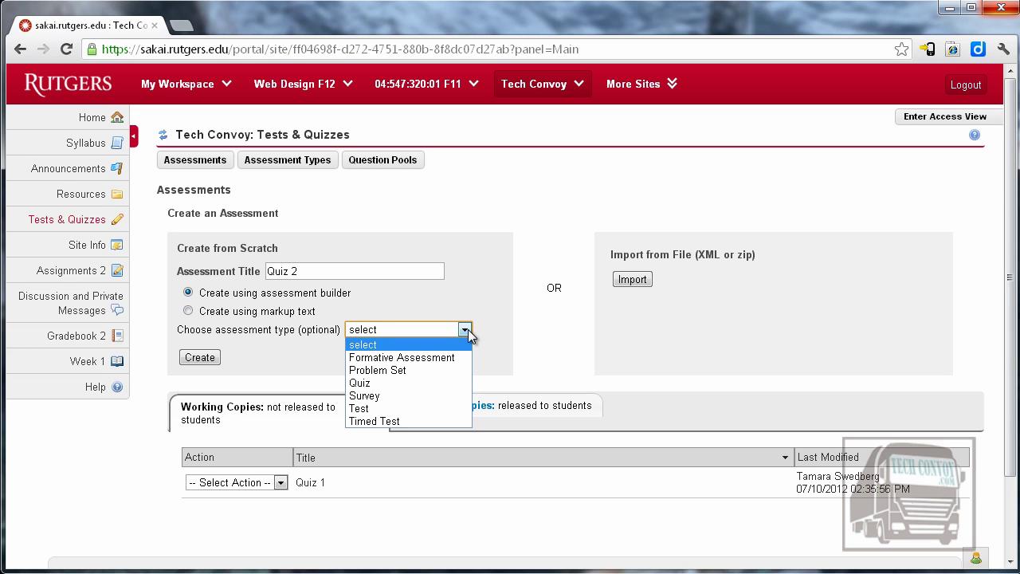
left_click(468, 328)
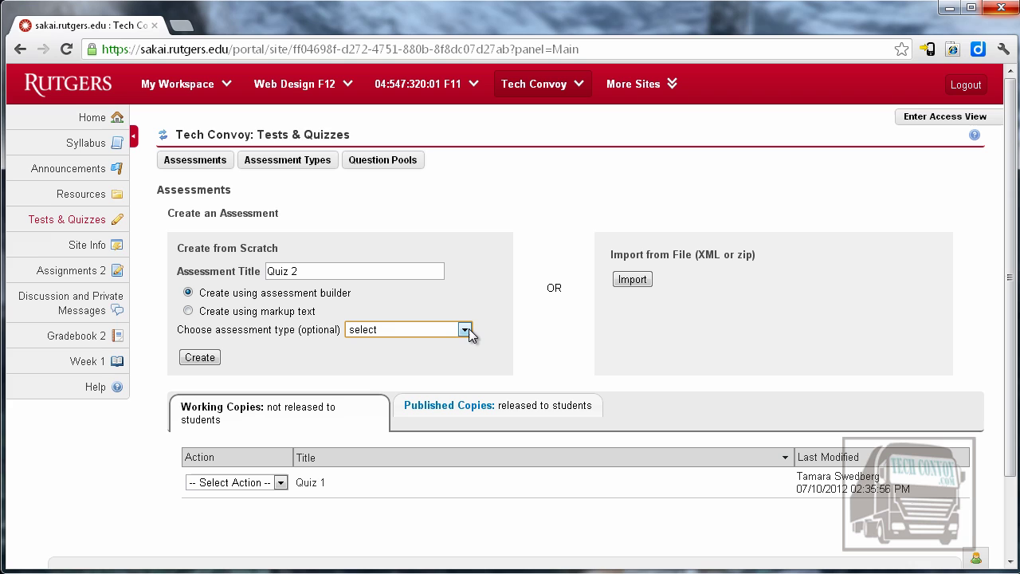
left_click(197, 358)
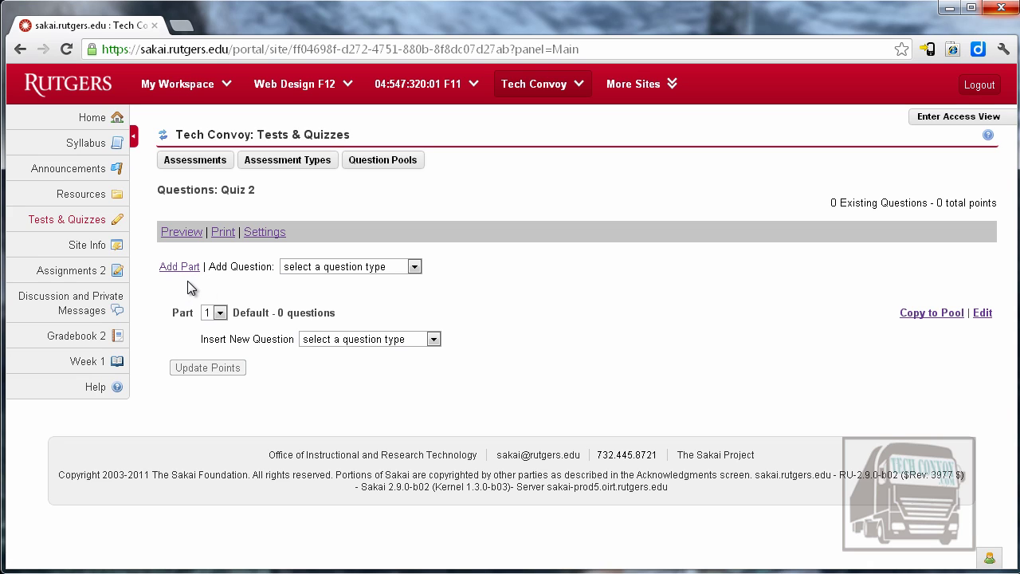
Add a multiple choice question to Quiz 2 and set its answer point value to 5
left_click(414, 267)
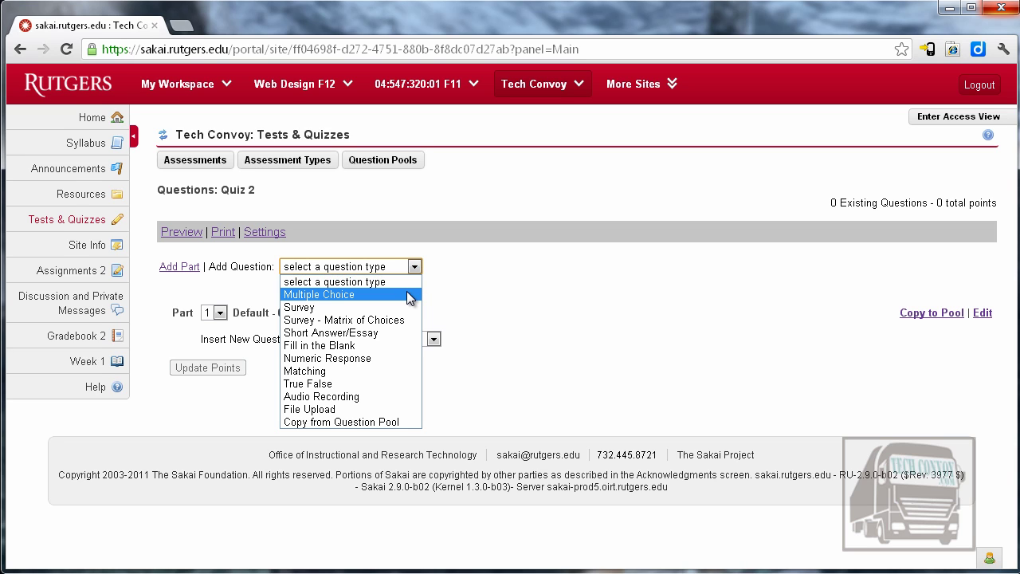
left_click(408, 297)
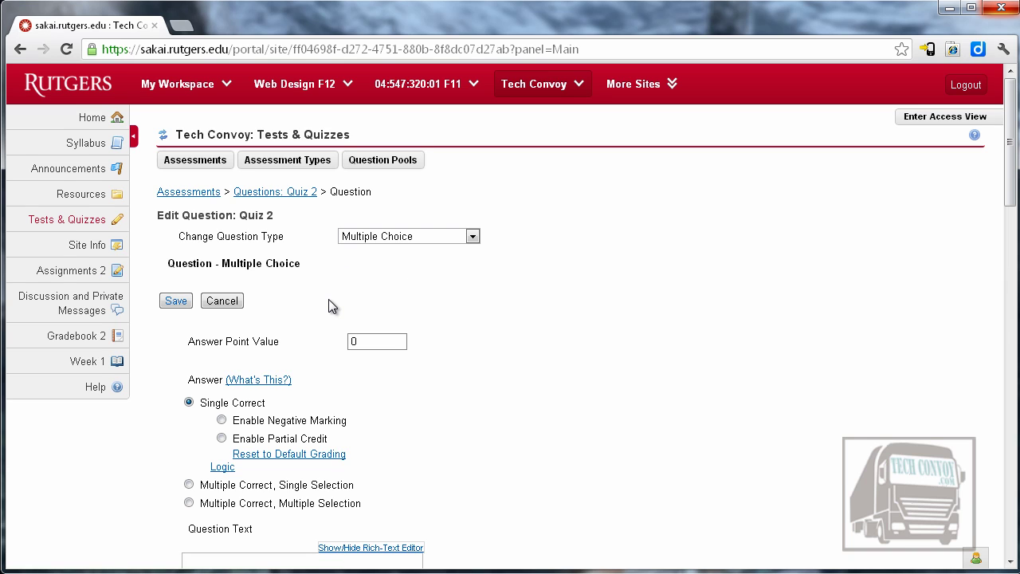
scroll(329, 305, "down", 1)
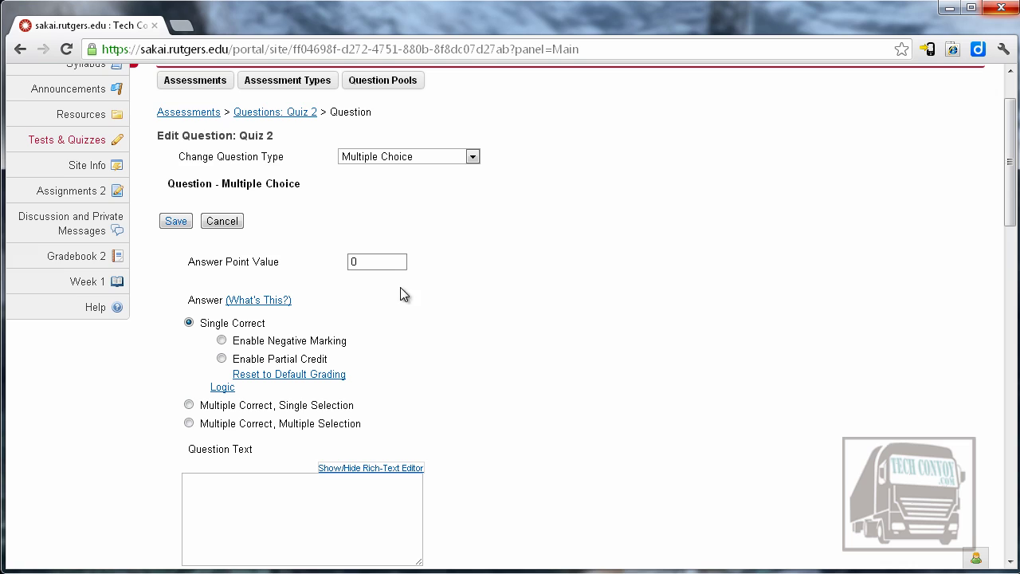
left_click(374, 263)
key("BackSpace")
type("5")
left_click(406, 316)
Enter the question text: Who is widely considered the "Father of Modern Epidemiology"?
scroll(408, 312, "down", 2)
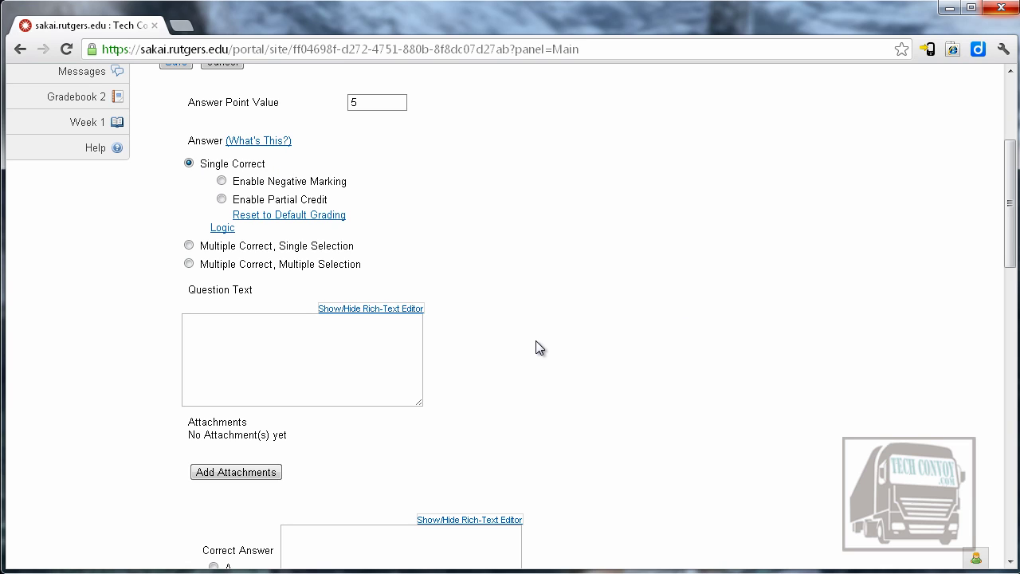
left_click(301, 344)
left_click(317, 347)
type("Who is widely considered the \"Father of Modern Epidemiology\"?")
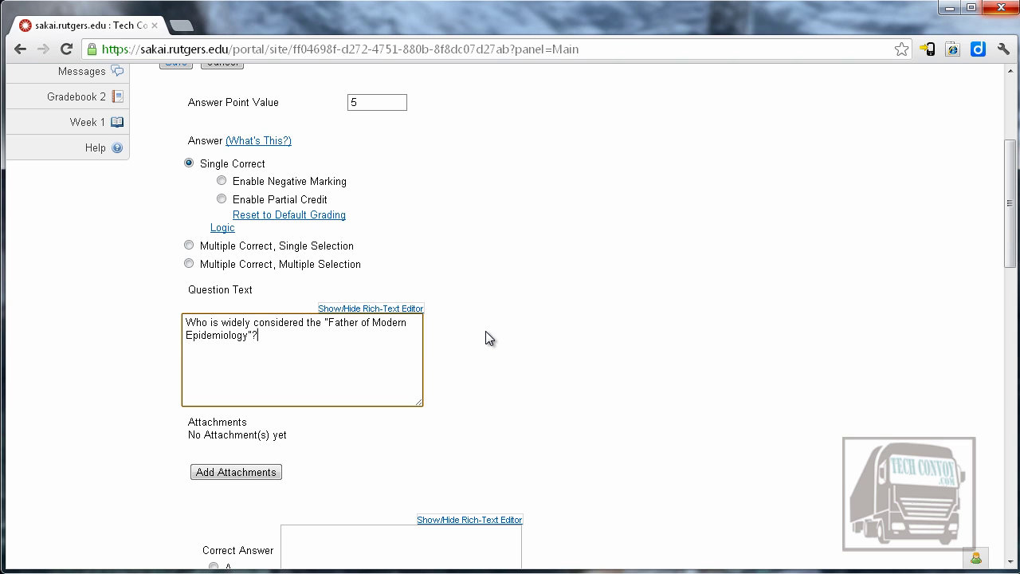
Fill in answers A to D with "Robert Koch", "John Snow", "Joseph Lister" and "W. C. Cole Claiborne"
scroll(485, 331, "down", 1)
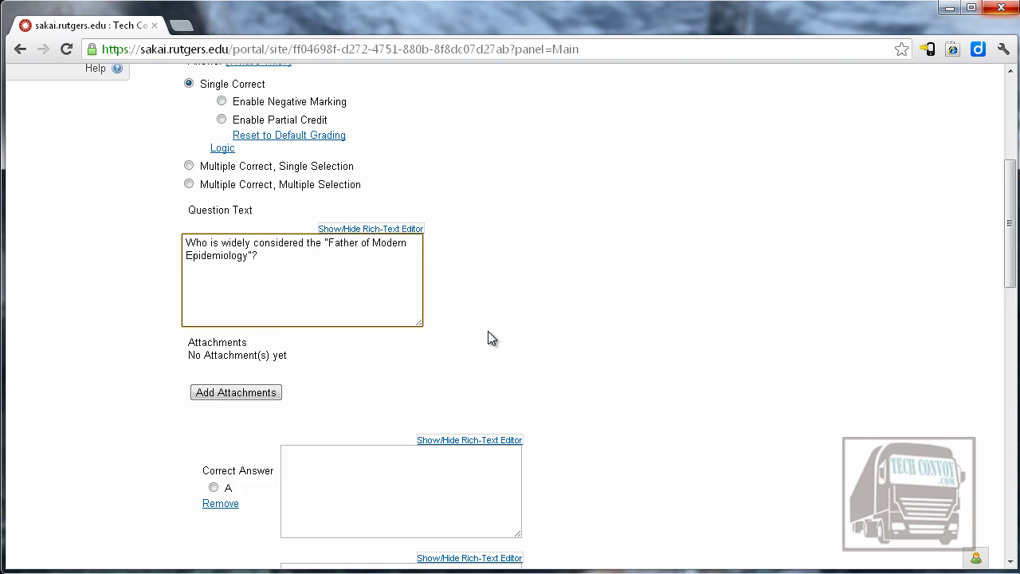
scroll(488, 332, "down", 3)
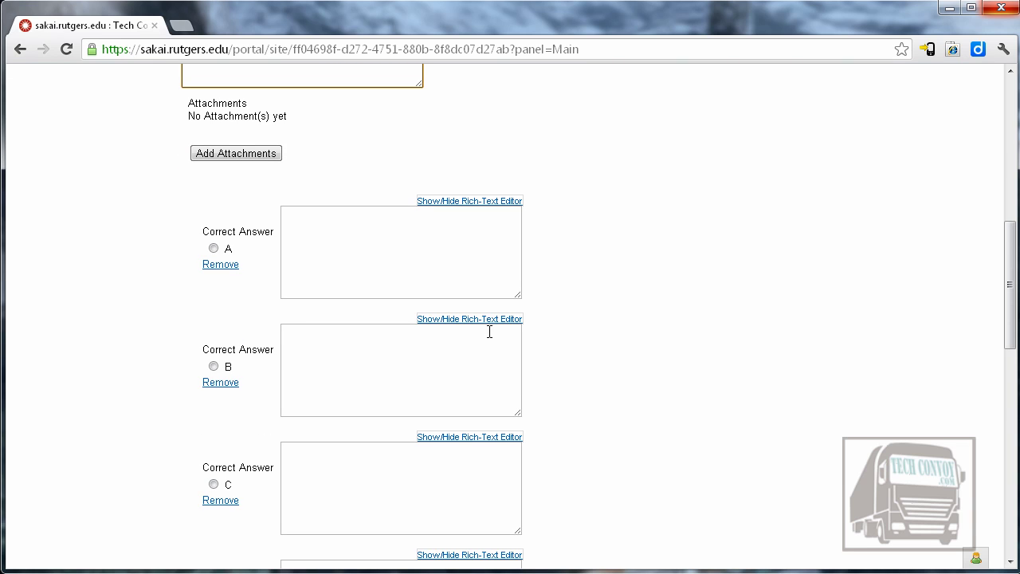
scroll(489, 331, "down", 1)
scroll(489, 332, "down", 1)
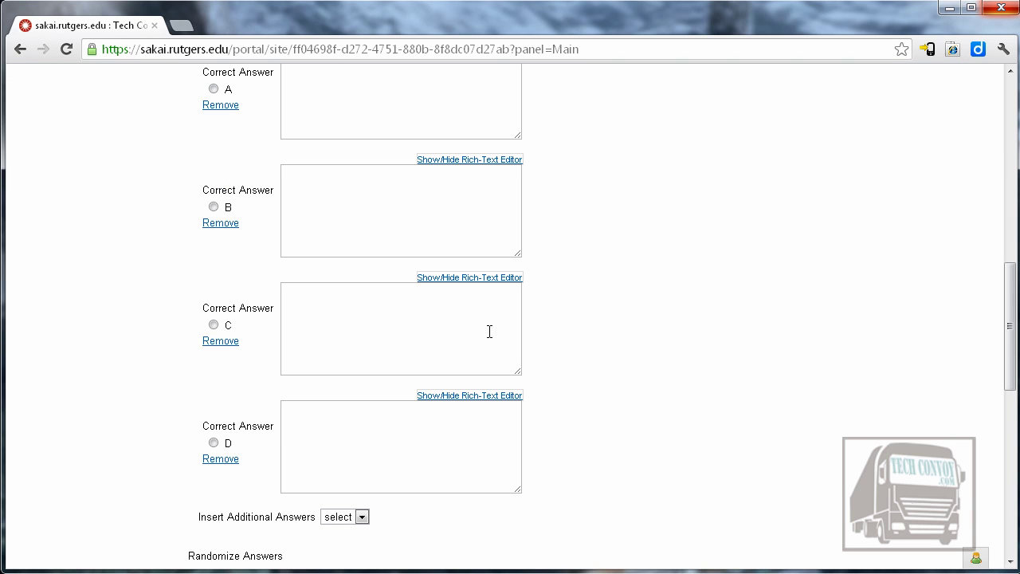
scroll(489, 332, "up", 1)
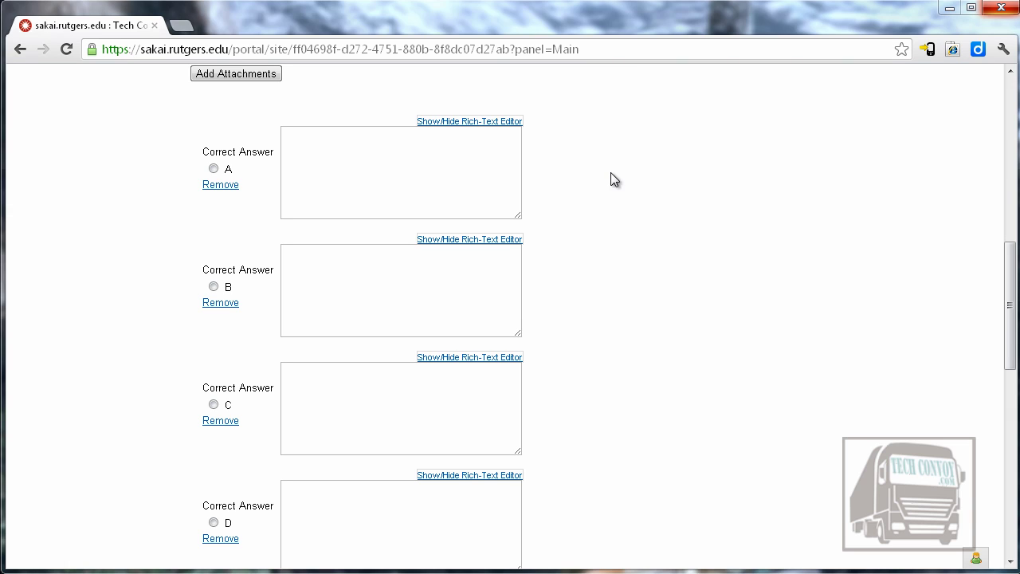
left_click(423, 143)
type("Robert Koch")
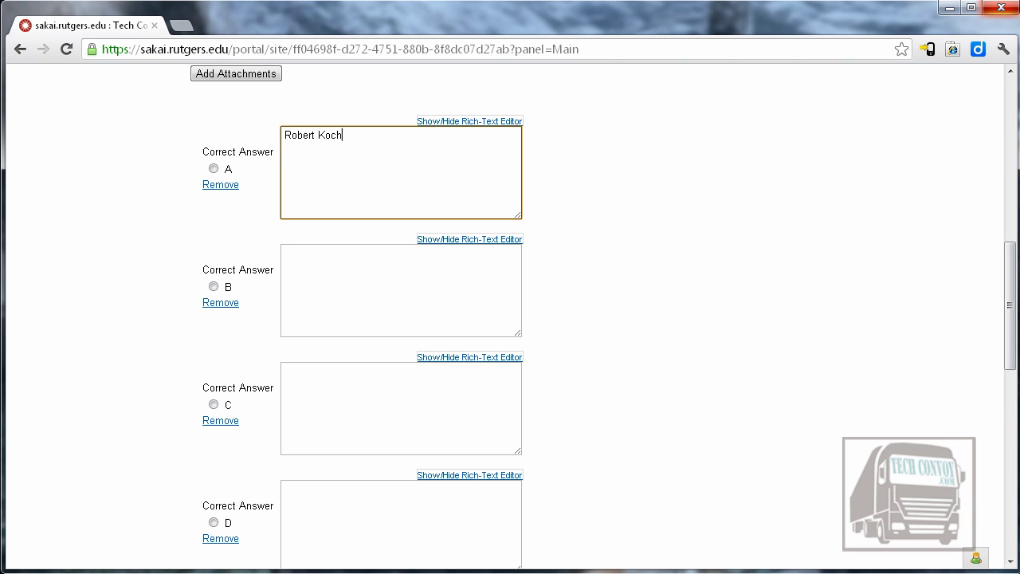
left_click(471, 289)
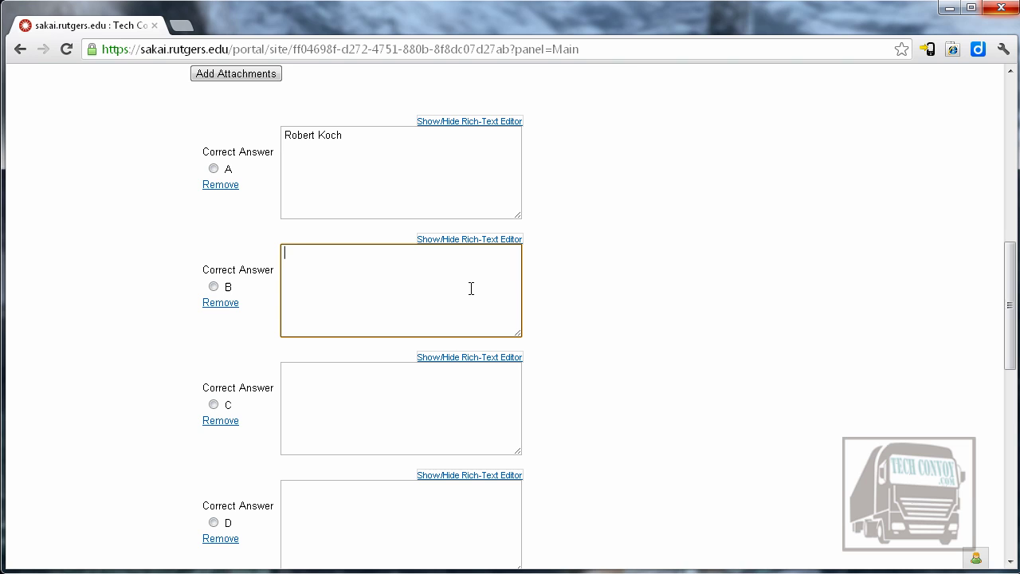
type("John Snow")
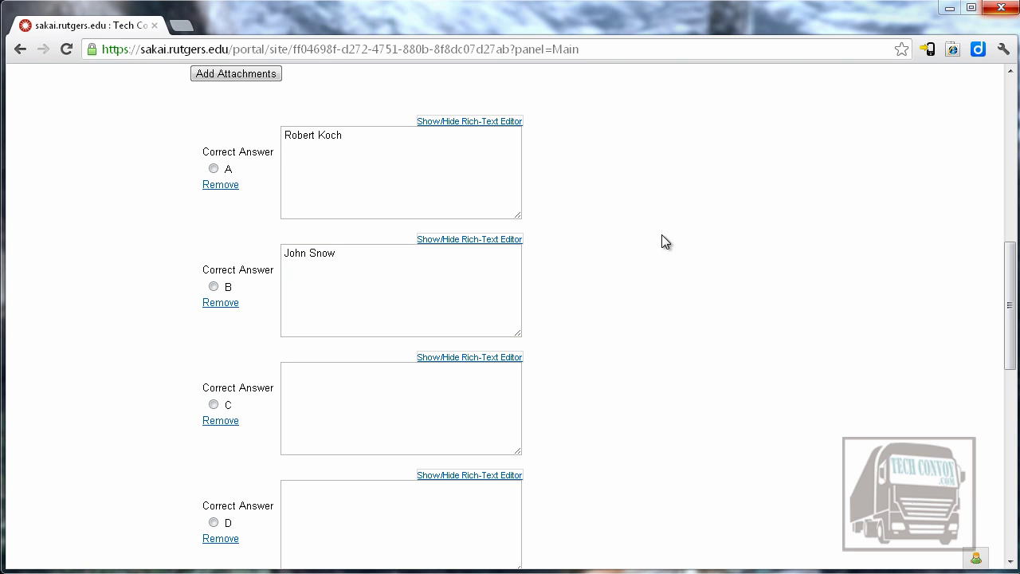
left_click(375, 392)
type("Joseph Lister")
left_click(433, 508)
type("W. C. Cole Claiborne")
left_click_drag(1010, 291, 1011, 337)
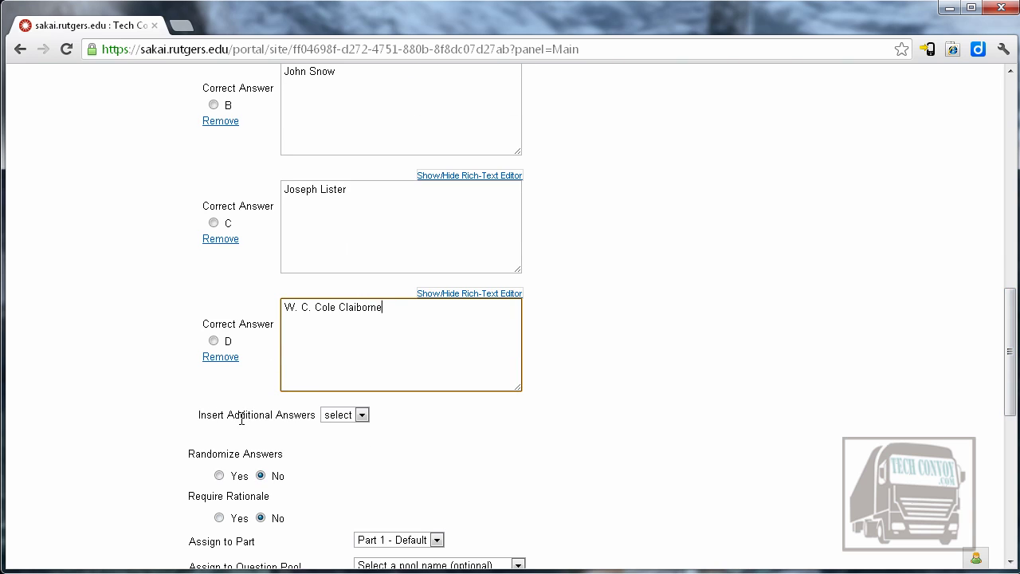
left_click(338, 416)
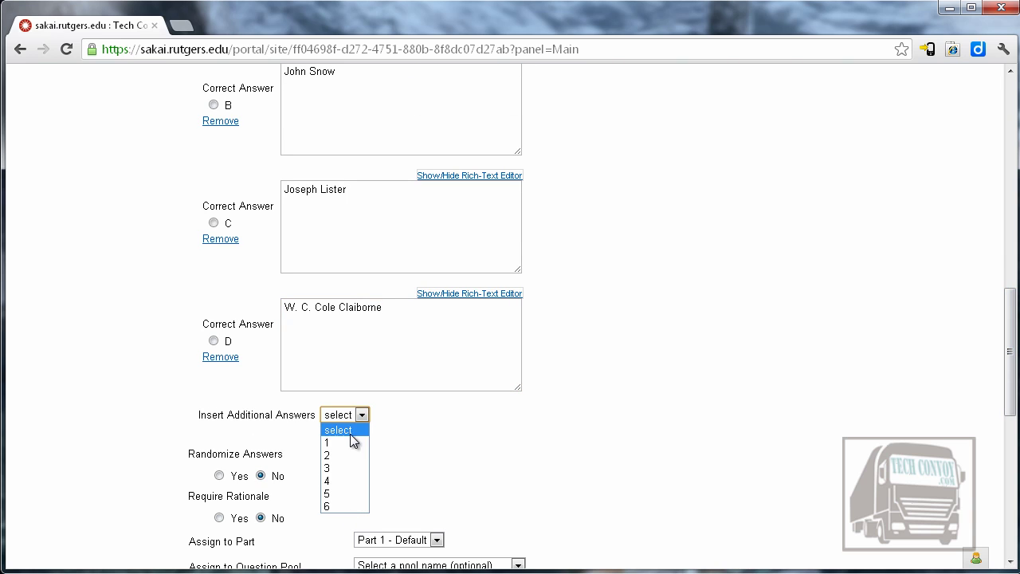
left_click(457, 411)
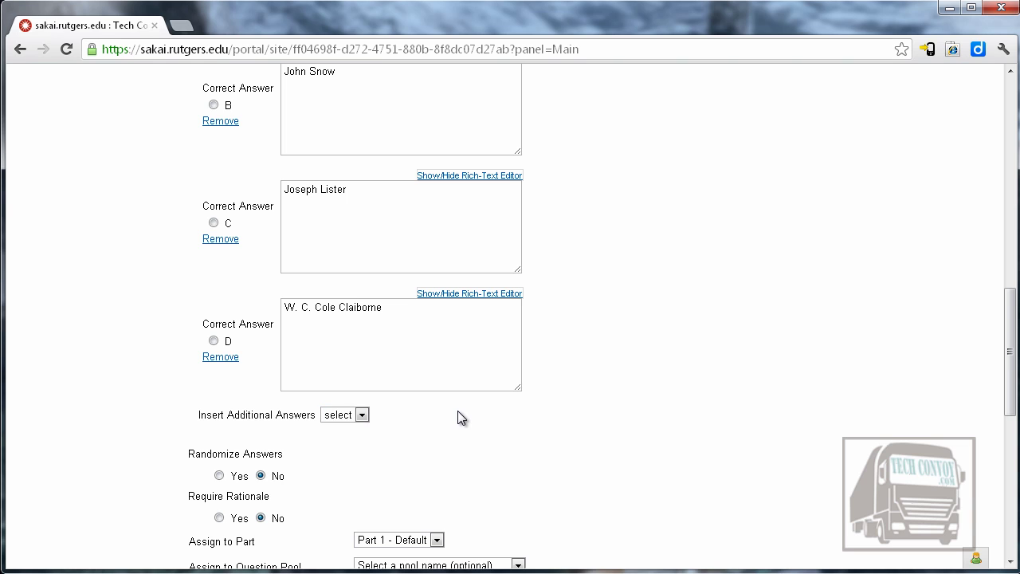
Mark answer B, John Snow, as correct and set Randomize Answers to Yes
scroll(216, 258, "up", 2)
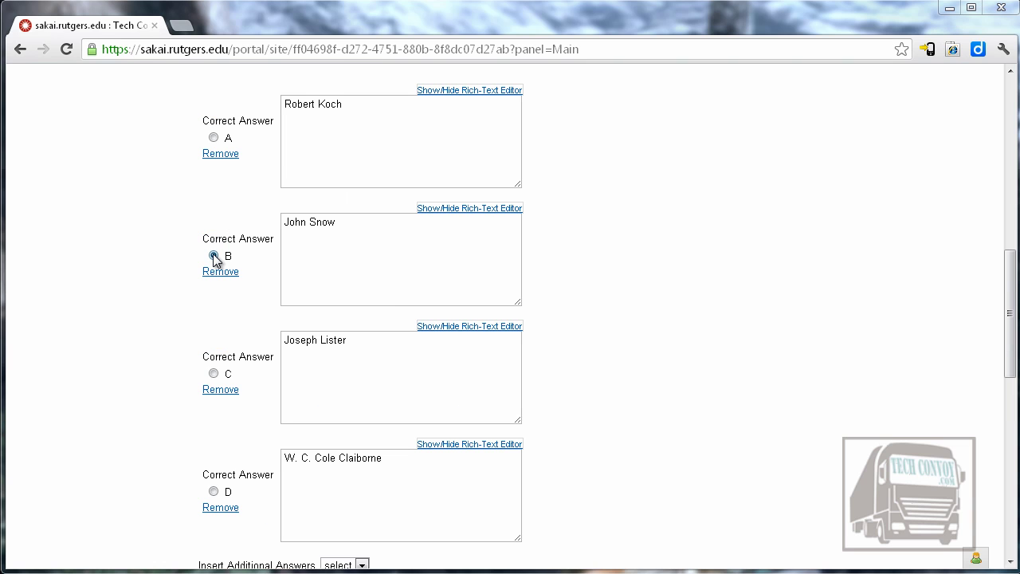
left_click(214, 256)
scroll(590, 318, "down", 5)
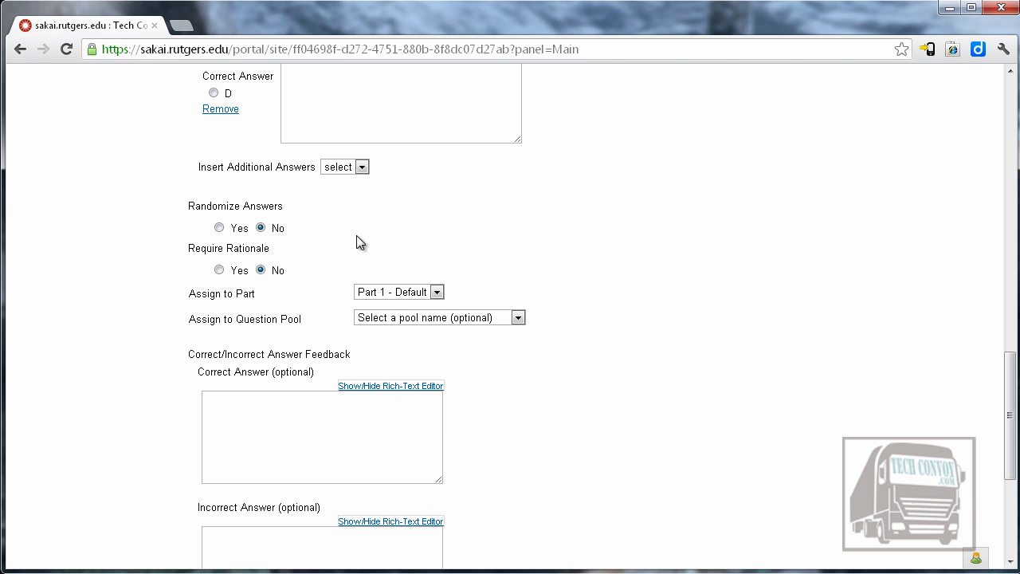
left_click(220, 228)
scroll(598, 254, "up", 2)
scroll(600, 256, "up", 3)
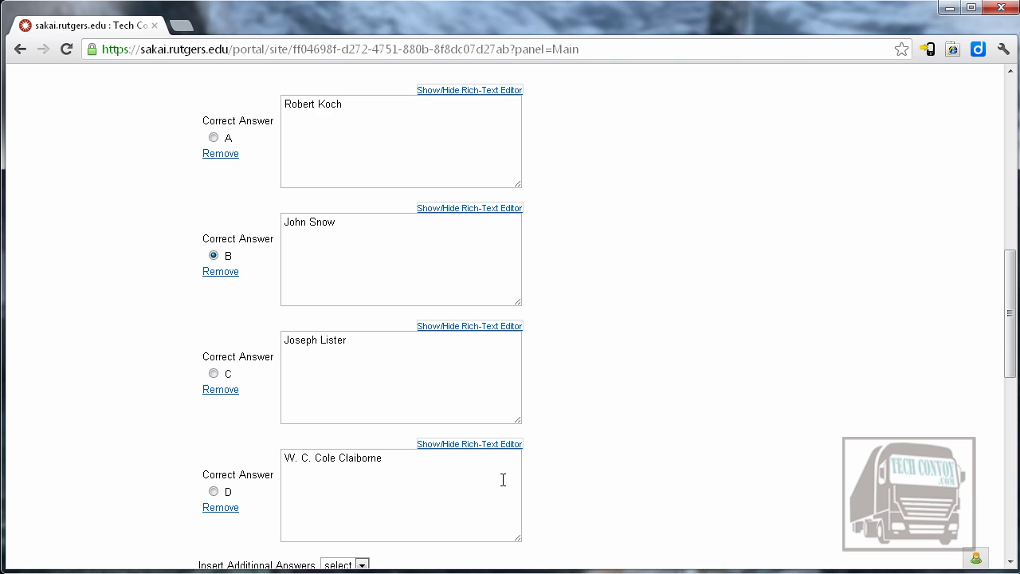
scroll(677, 336, "down", 2)
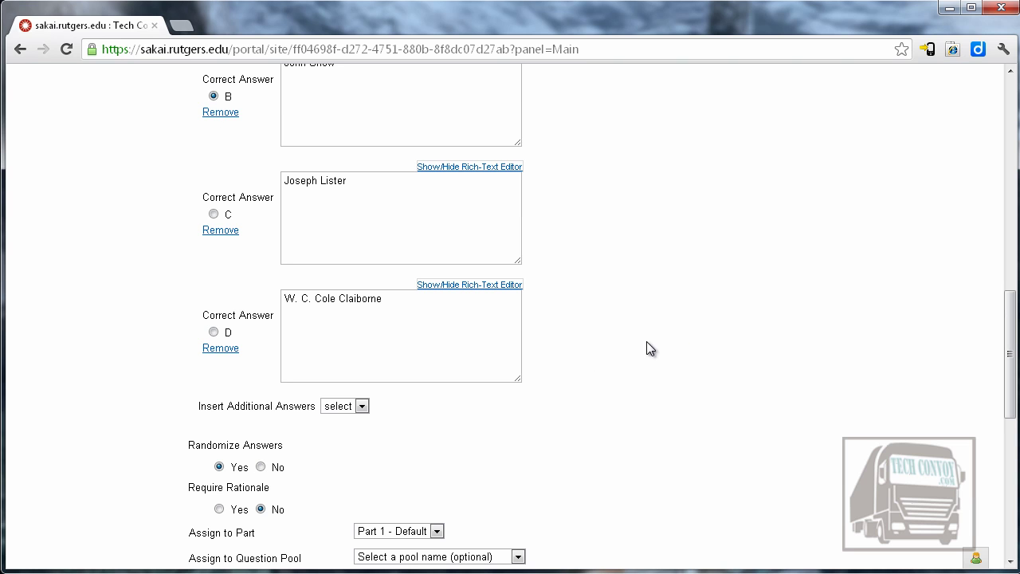
Examine the question's remaining settings, including the part and question pool choices it can be assigned to
scroll(633, 347, "down", 1)
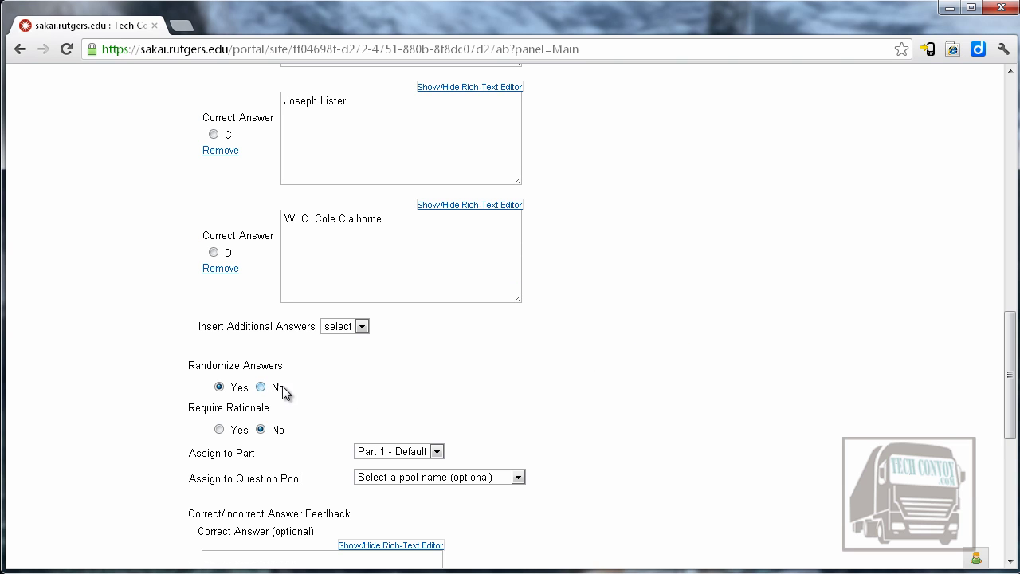
scroll(685, 420, "down", 2)
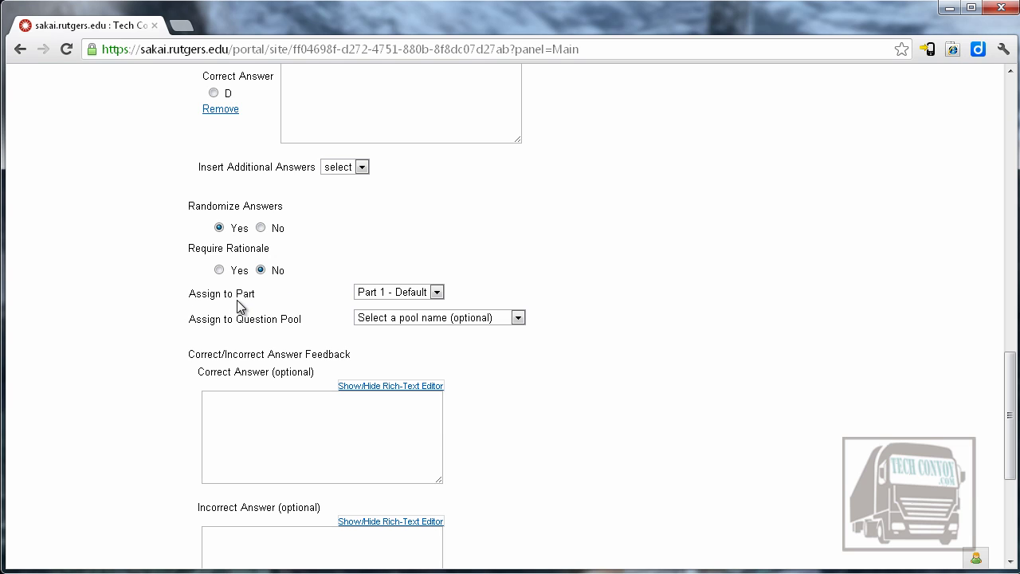
left_click(436, 293)
left_click(437, 293)
left_click(580, 384)
left_click(518, 317)
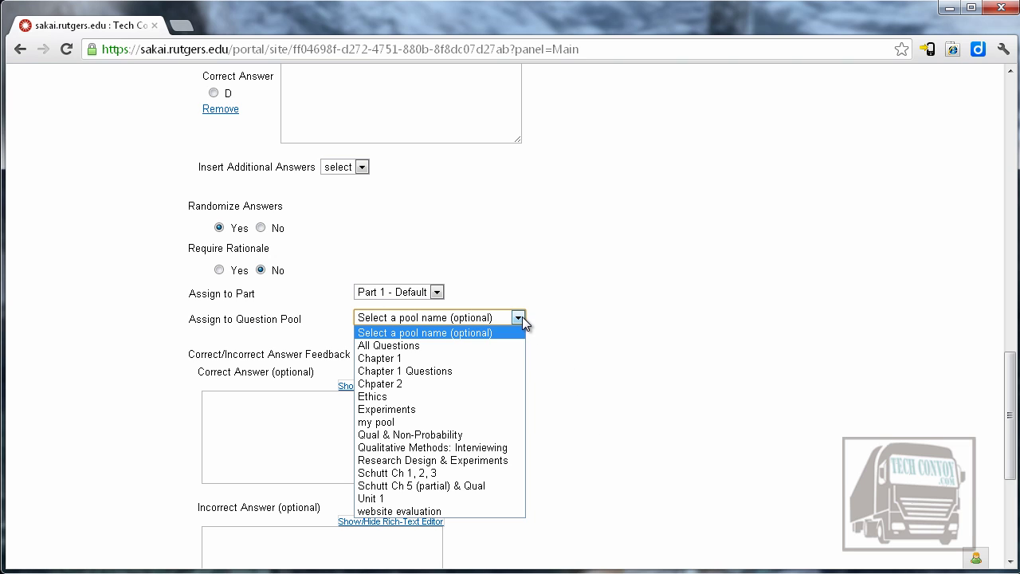
left_click(518, 318)
left_click(511, 401)
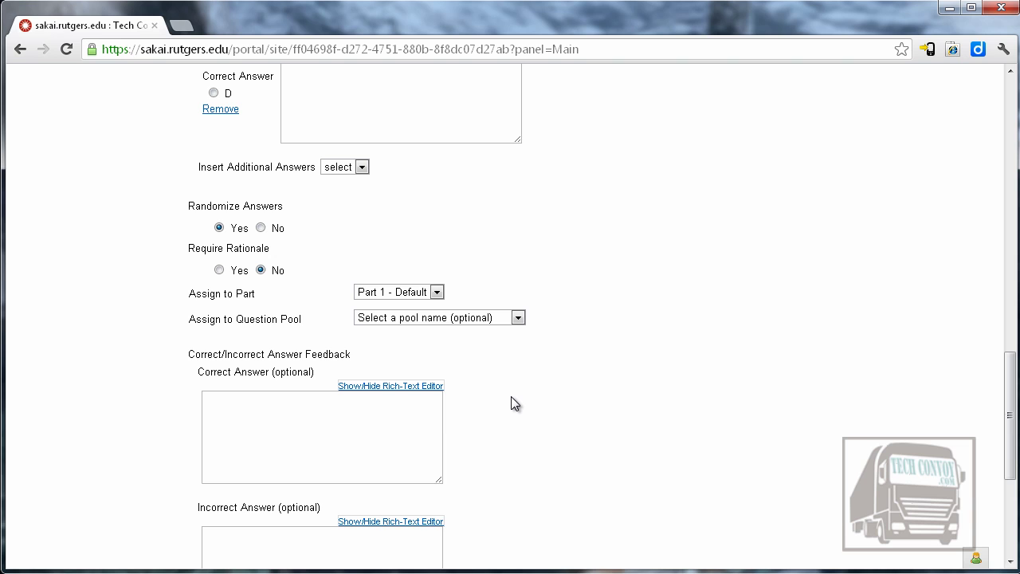
Enter correct-answer feedback starting "Yes, John Snow is widely regarded as the 'Father of Modern Epidemiology'" and describing his 1854 Soho cholera outbreak work
scroll(569, 391, "down", 3)
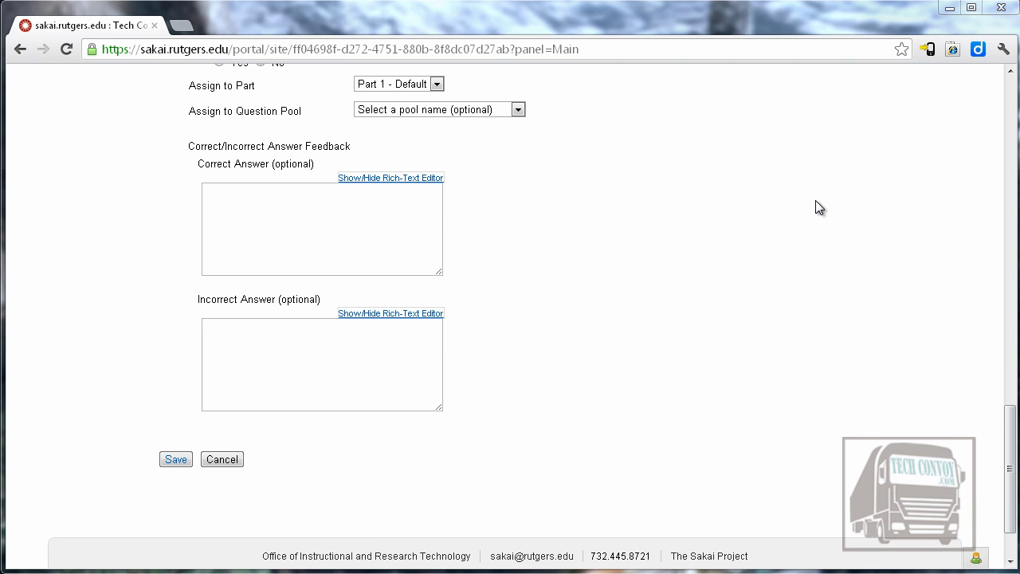
left_click(298, 230)
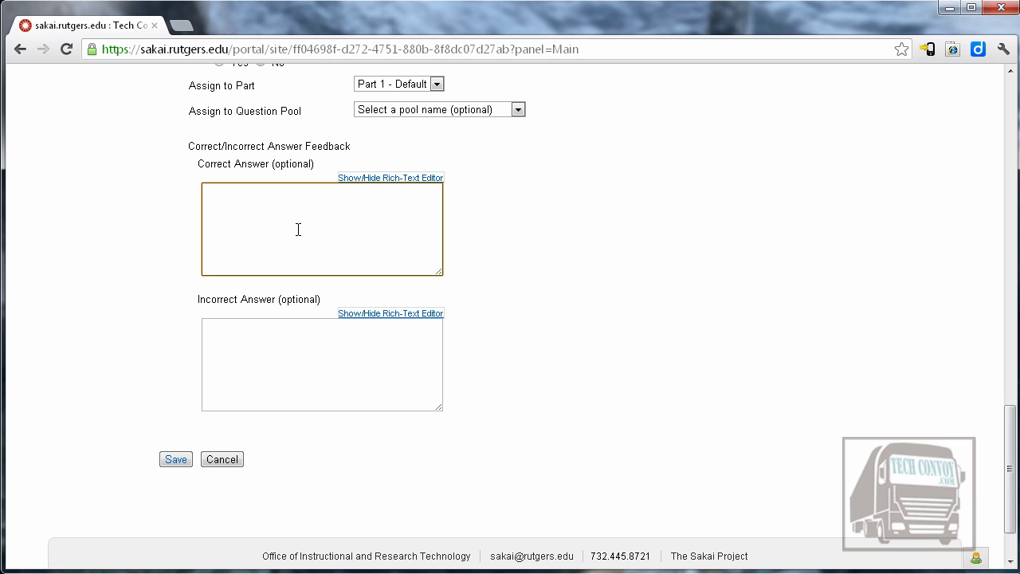
type("Yes,")
type("John Snow is widely regarded as the \"Father of Modern Epidemiology\" following his efforts to contain the cholera outbreak in London 's Soho district in 1854. Snow identified the cause of the outbreak as a public water pump on Broad Street and had the handle removed, thus ending the outbreak.")
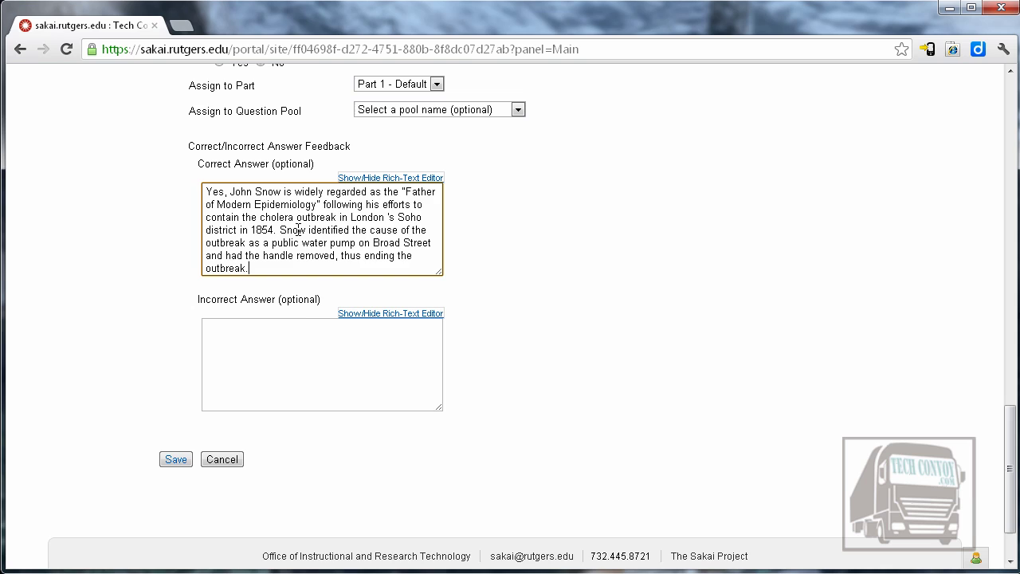
Enter incorrect-answer feedback starting with "No," followed by the same John Snow explanation, and save the question
left_click(316, 356)
type("No,")
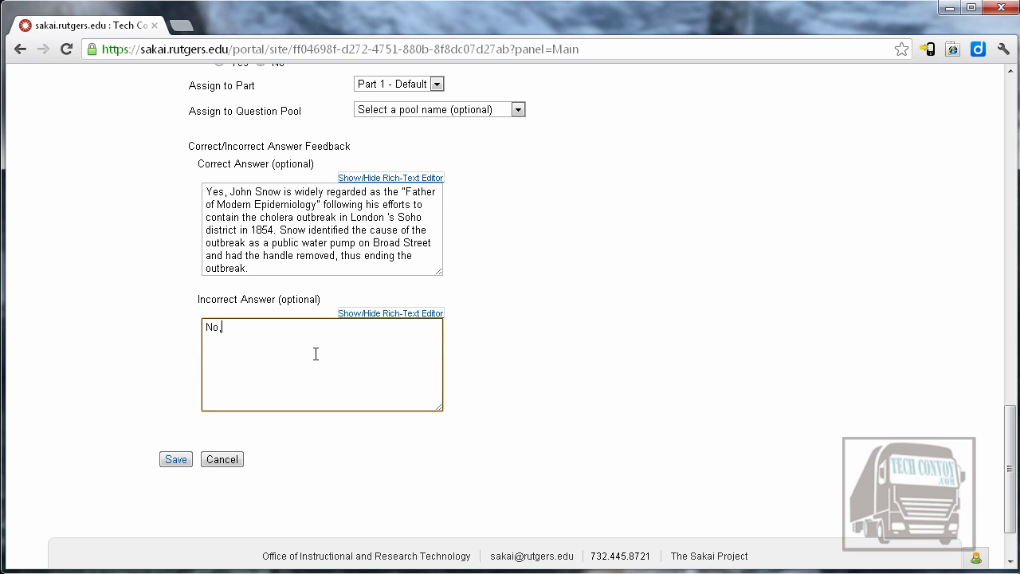
type("John Snow is widely regarded as the \"Father of Modern Epidemiology\" following his efforts to contain the cholera outbreak in London 's Soho district in 1854. Snow identified the cause of the outbreak as a public water pump on Broad Street and had the handle removed, thus ending the outbreak.")
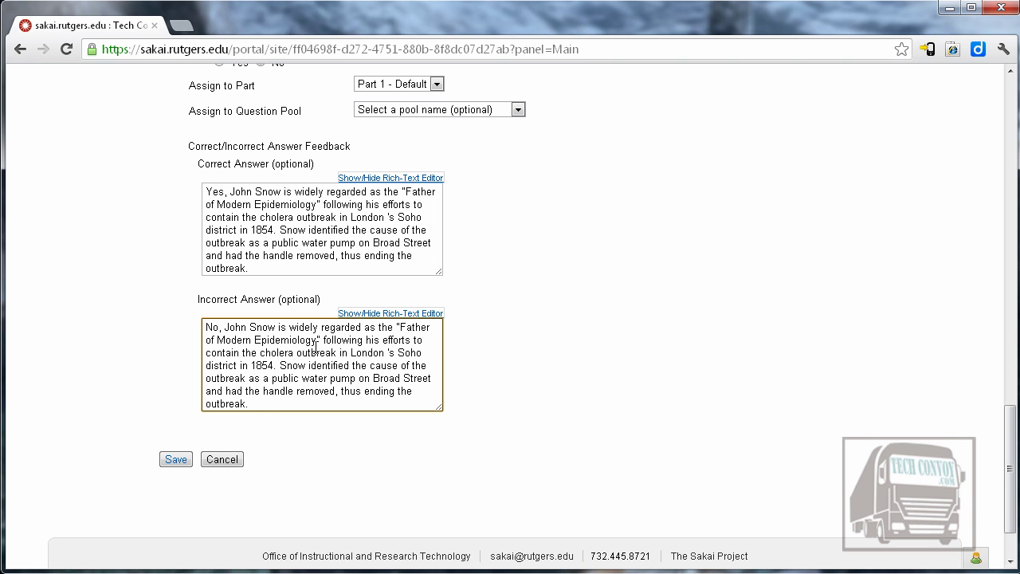
left_click(172, 460)
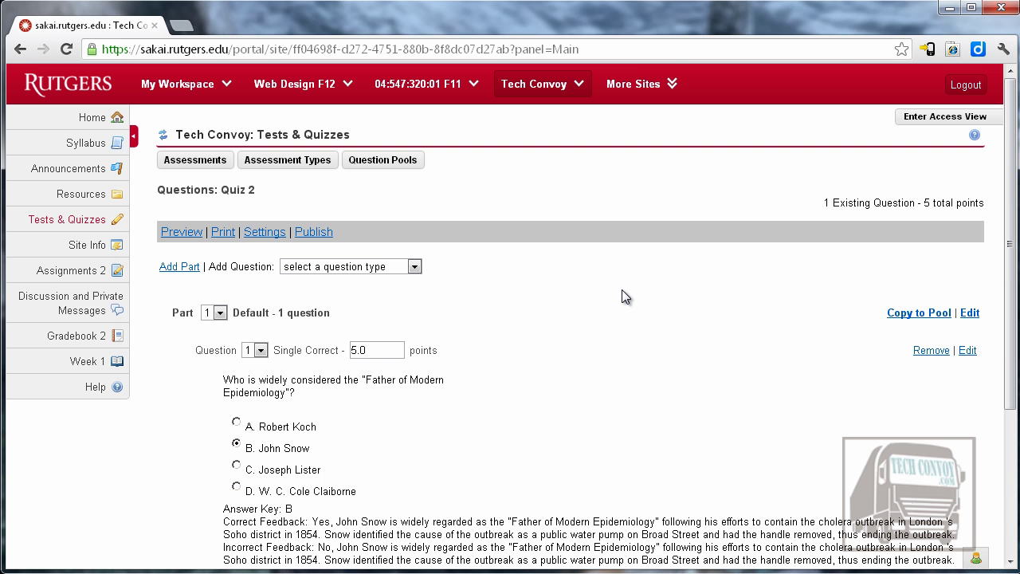
Review the saved multiple choice question in Quiz 2 and the question types that can be added
scroll(623, 287, "down", 1)
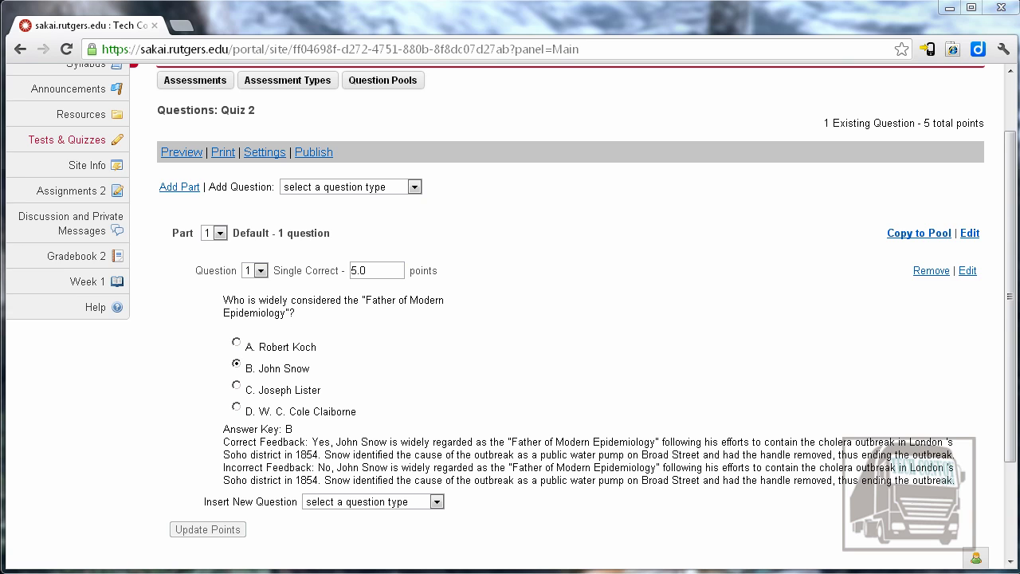
scroll(491, 184, "down", 1)
left_click(414, 167)
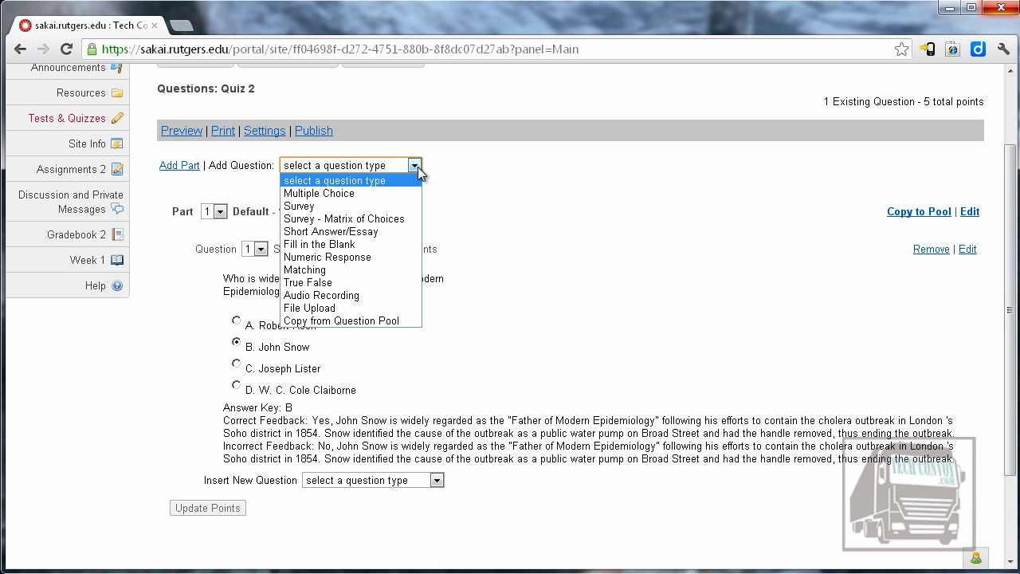
left_click(417, 166)
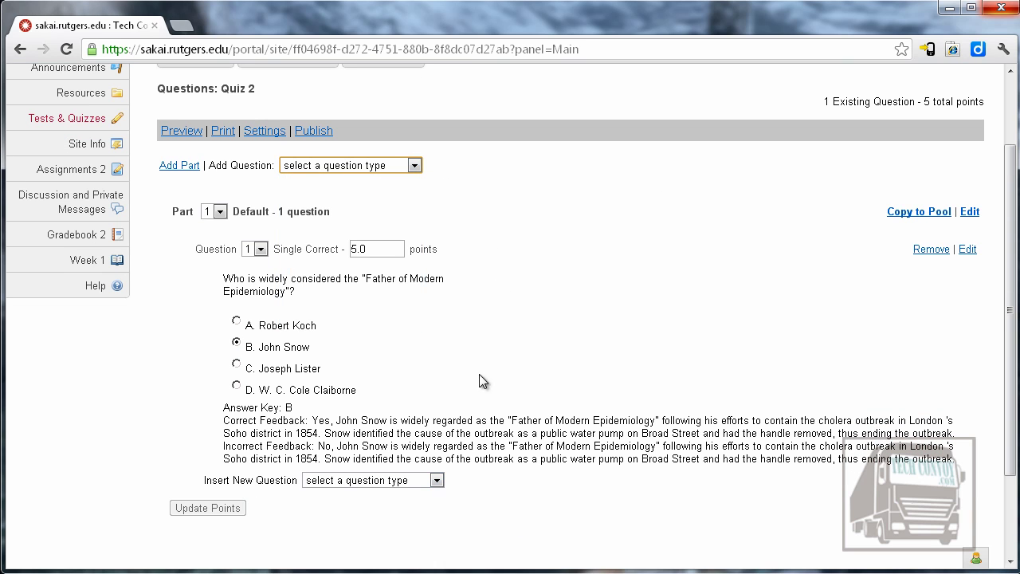
Start a Survey question, examine its answer scales and feedback options, and leave it without saving
left_click(414, 166)
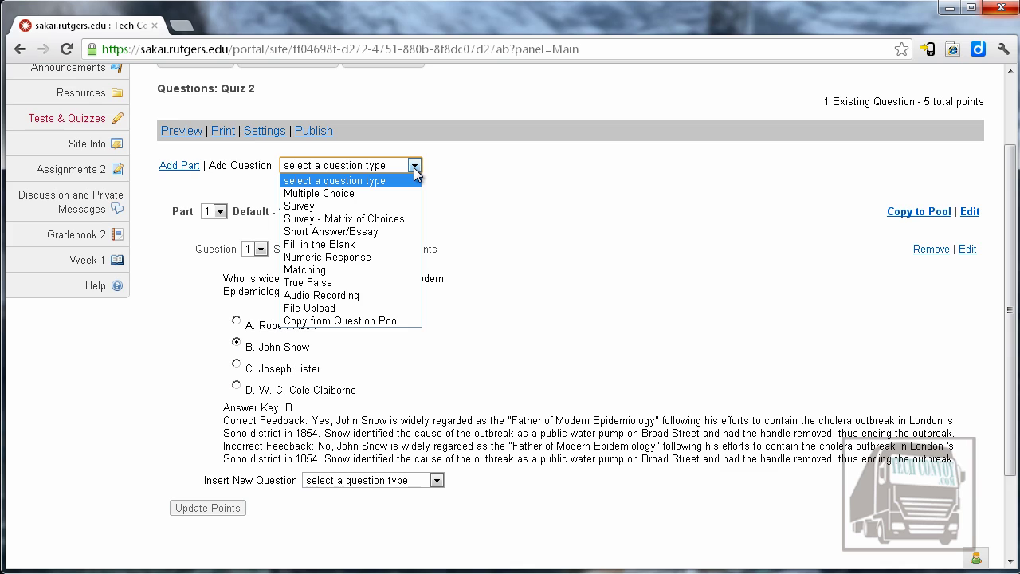
left_click(401, 209)
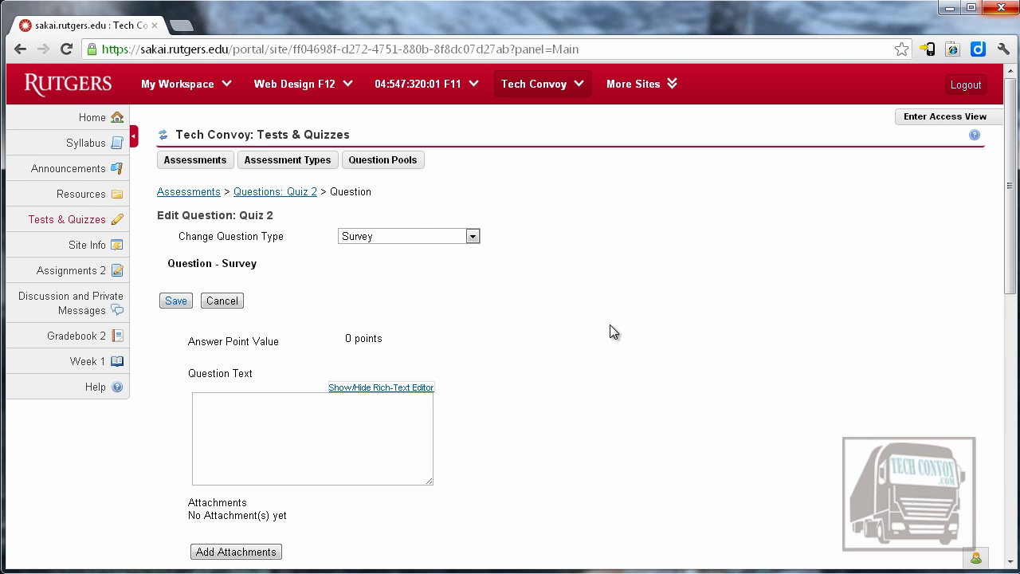
scroll(611, 323, "down", 3)
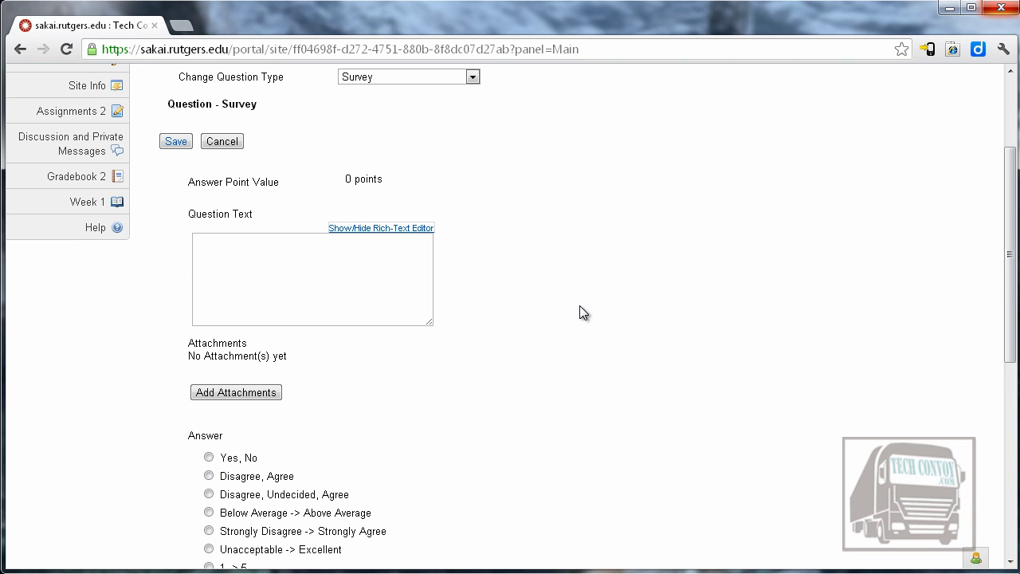
scroll(579, 312, "down", 5)
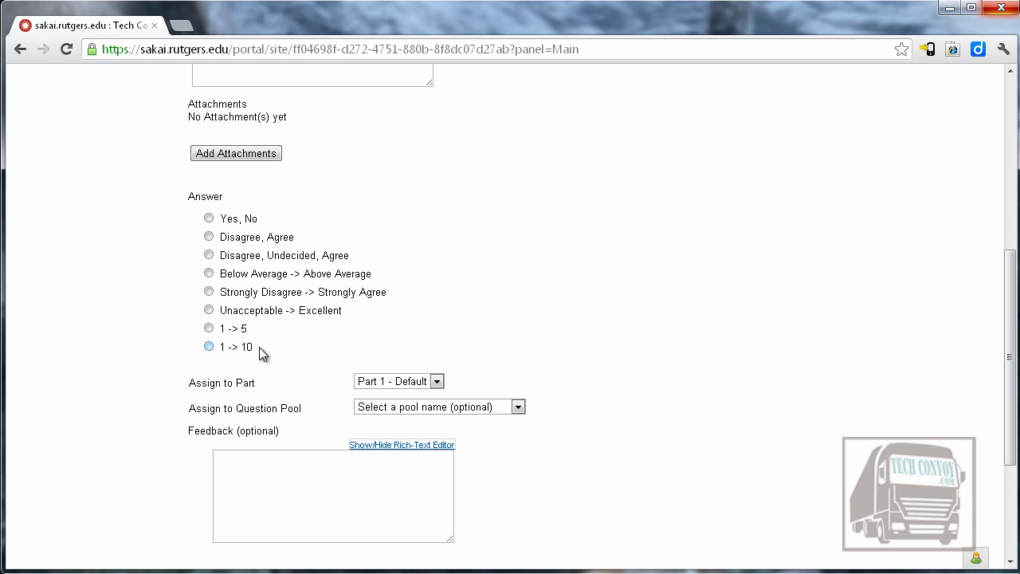
scroll(612, 344, "down", 1)
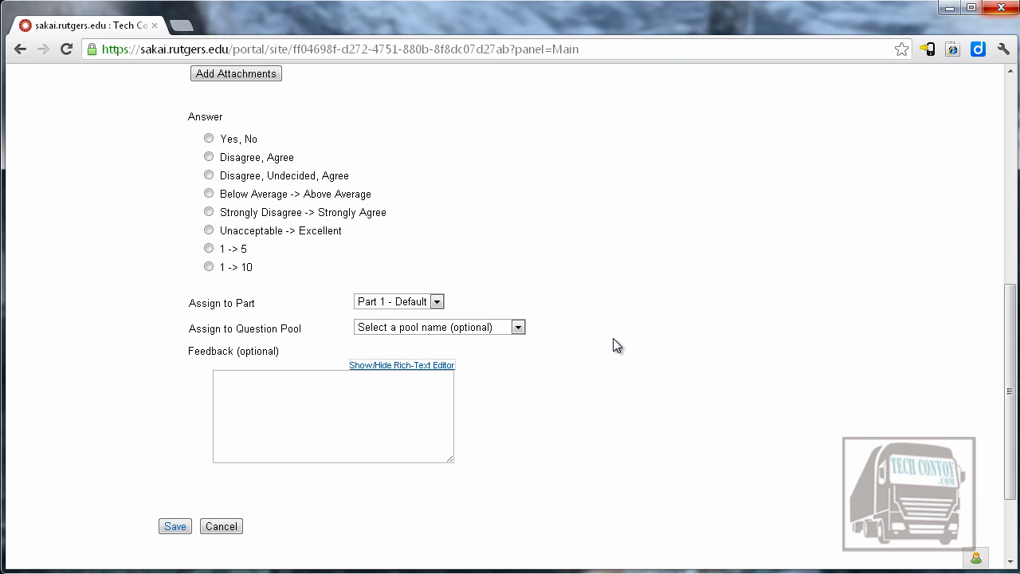
scroll(613, 345, "down", 1)
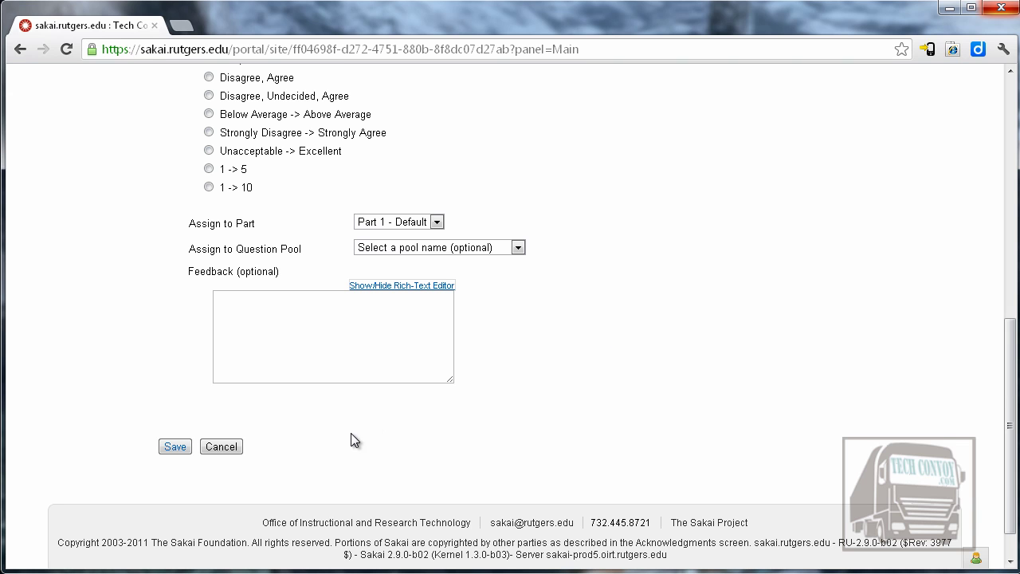
left_click(229, 449)
Start a Survey - Matrix of Choices question, examine its row, column and ranking options, and leave it without saving
left_click(413, 267)
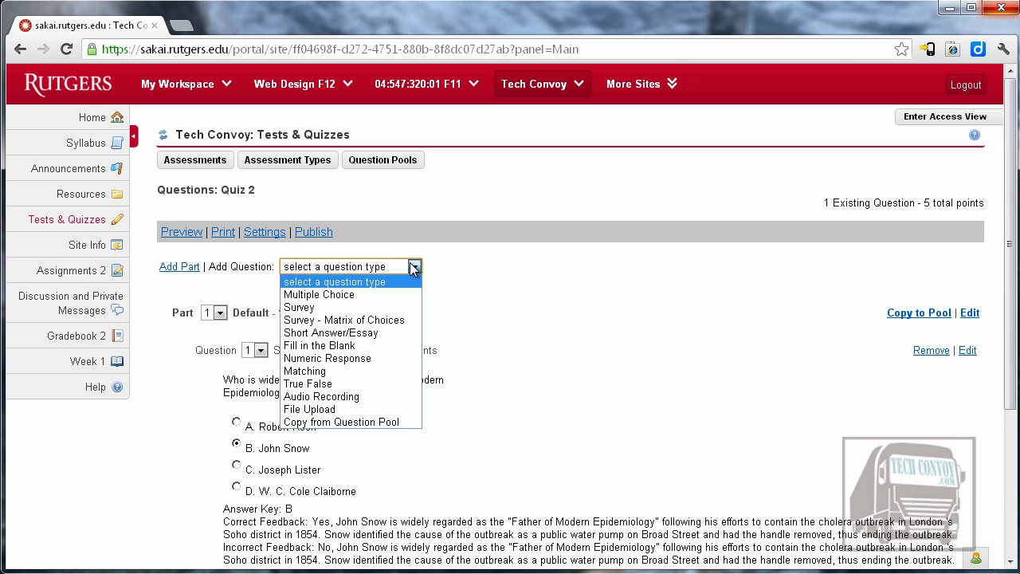
left_click(408, 320)
scroll(538, 347, "down", 3)
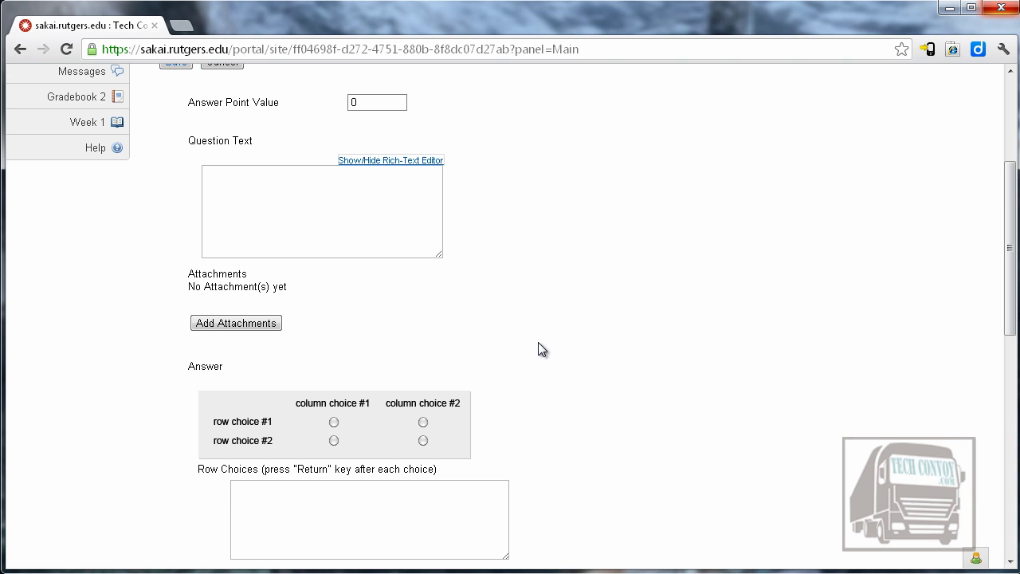
scroll(538, 350, "down", 1)
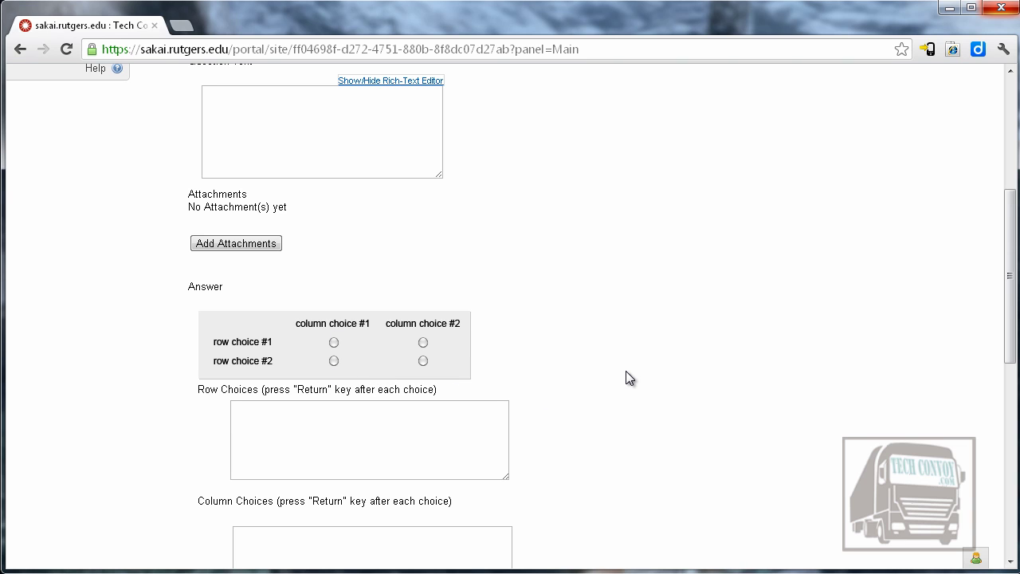
scroll(626, 378, "down", 1)
scroll(625, 378, "down", 5)
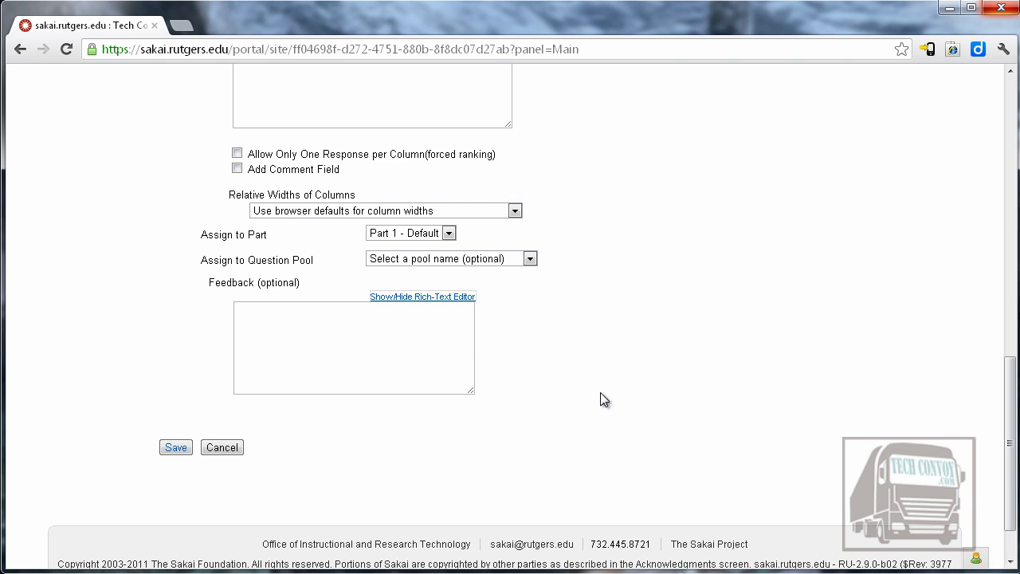
left_click(221, 448)
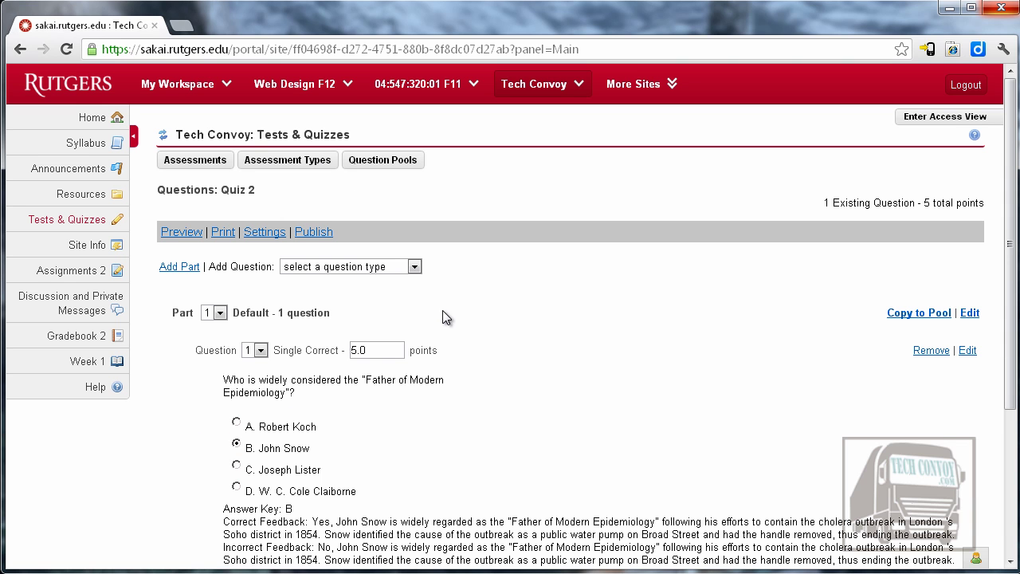
Start a Short Answer/Essay question, examine its question text, model short answer and feedback fields, and leave it without saving
left_click(416, 267)
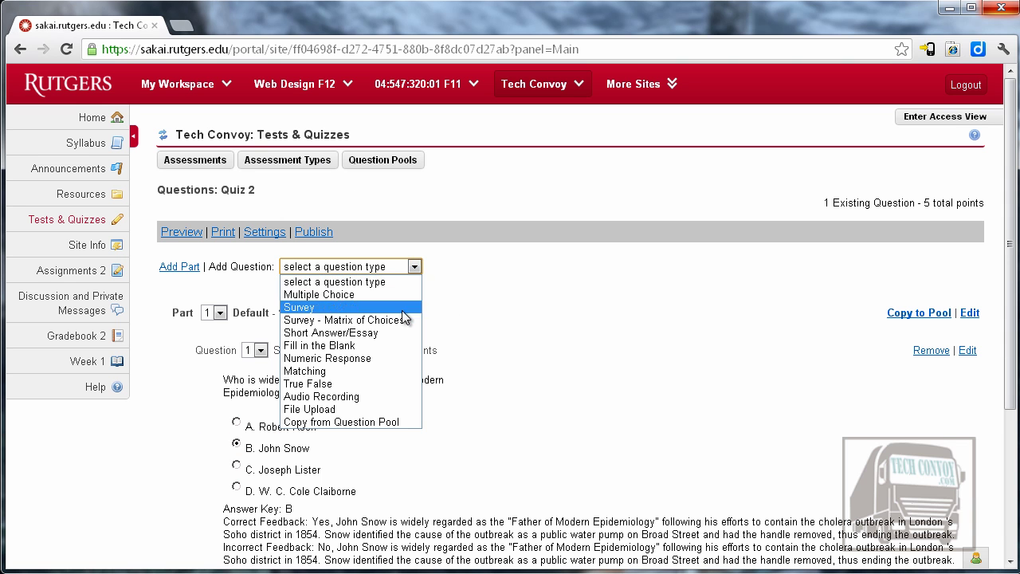
left_click(402, 329)
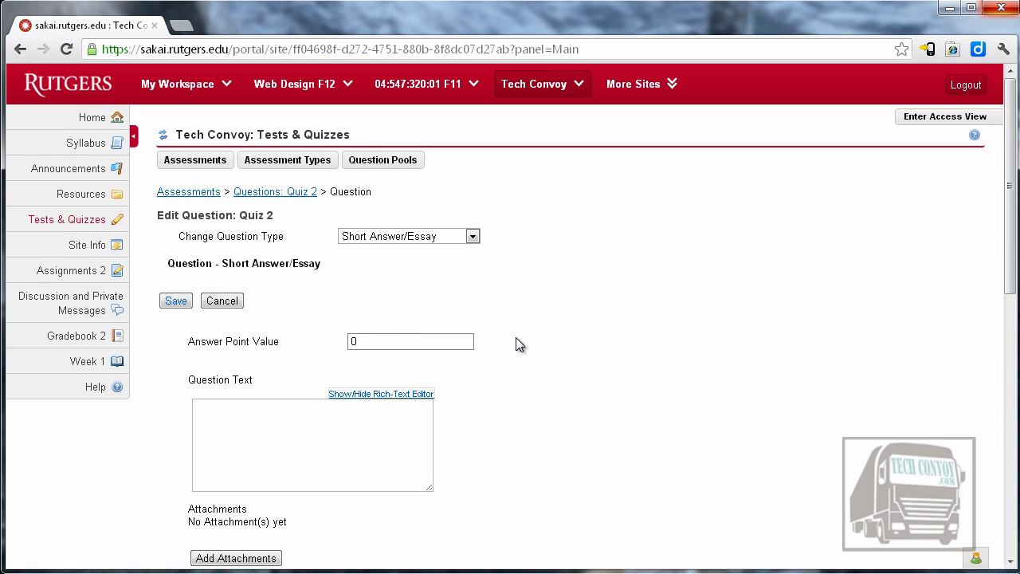
scroll(545, 348, "down", 1)
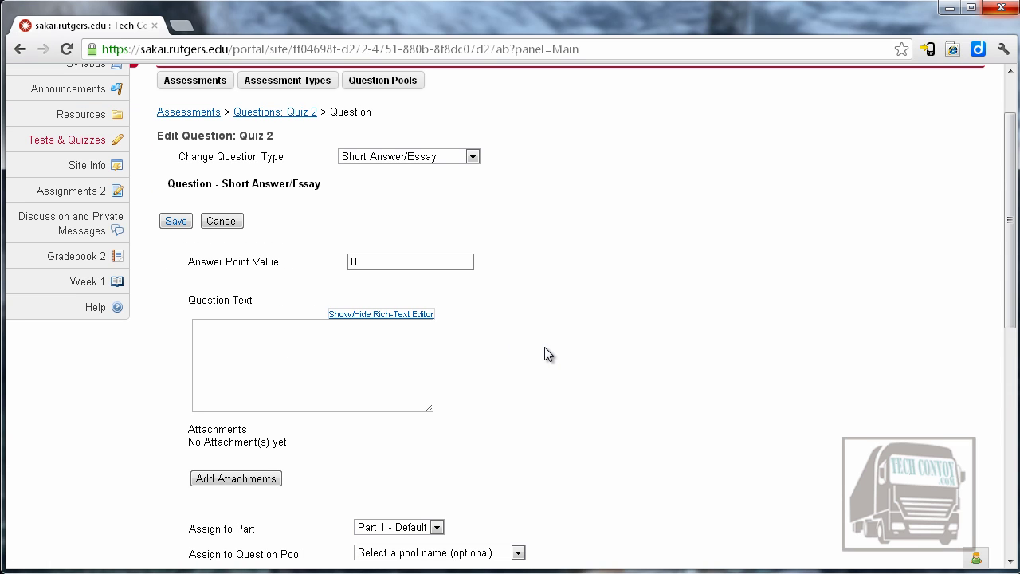
left_click(362, 355)
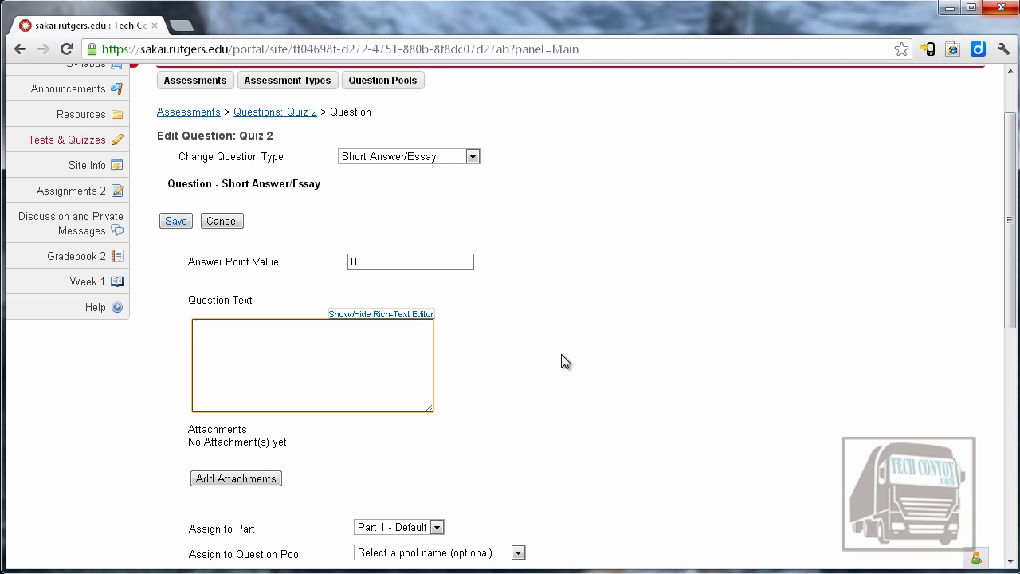
scroll(561, 361, "down", 2)
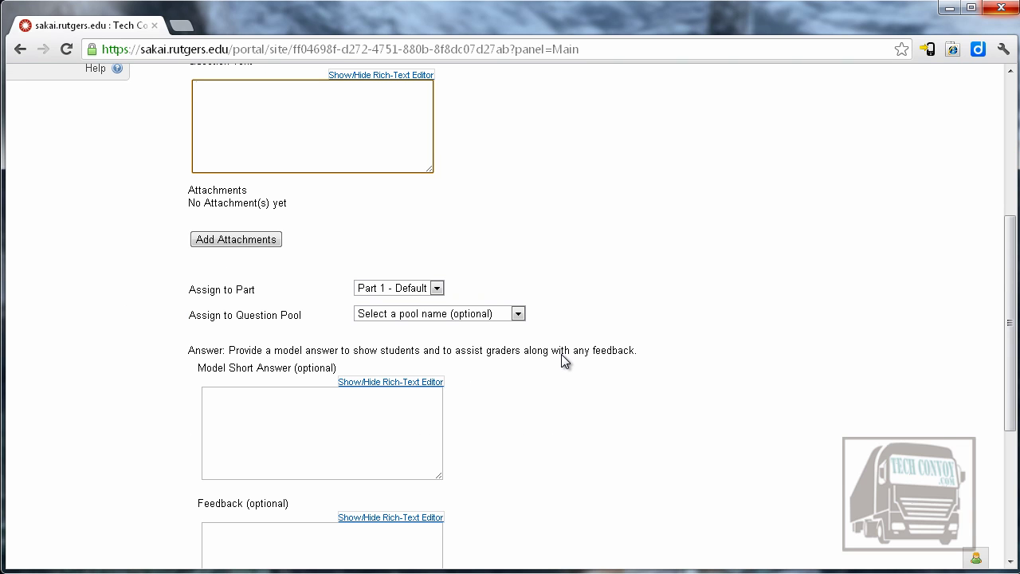
left_click(333, 429)
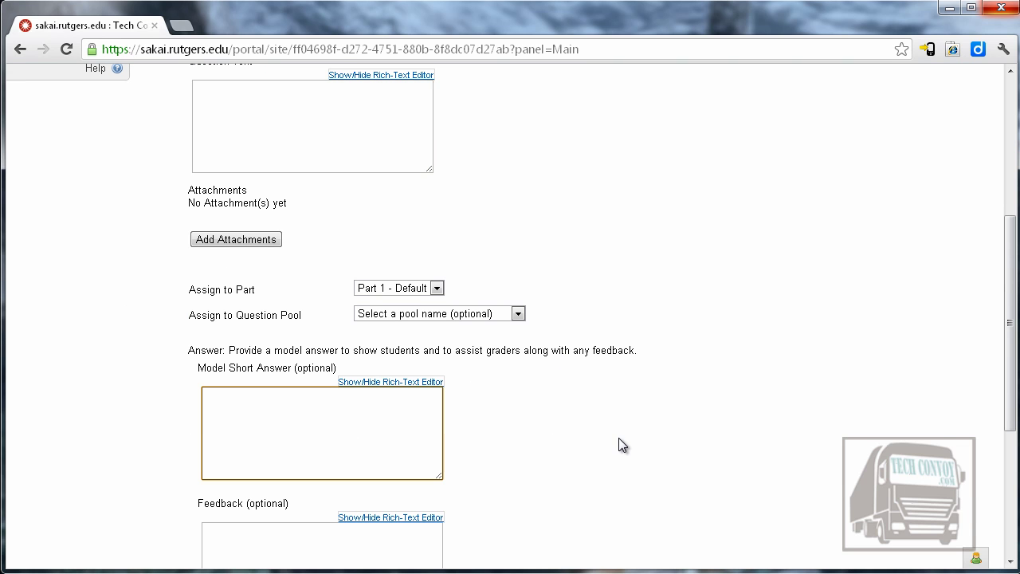
scroll(618, 438, "down", 1)
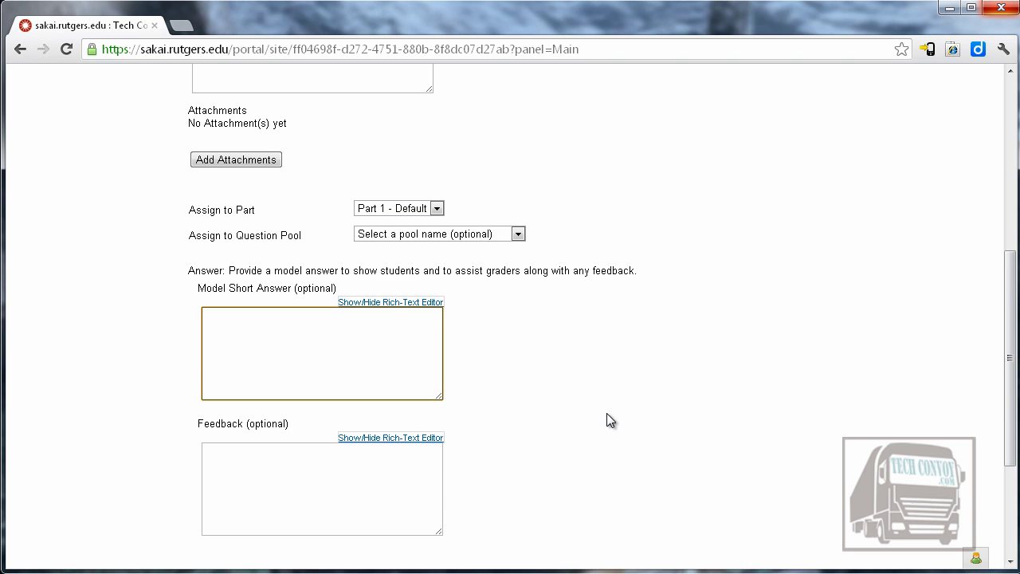
scroll(606, 413, "up", 2)
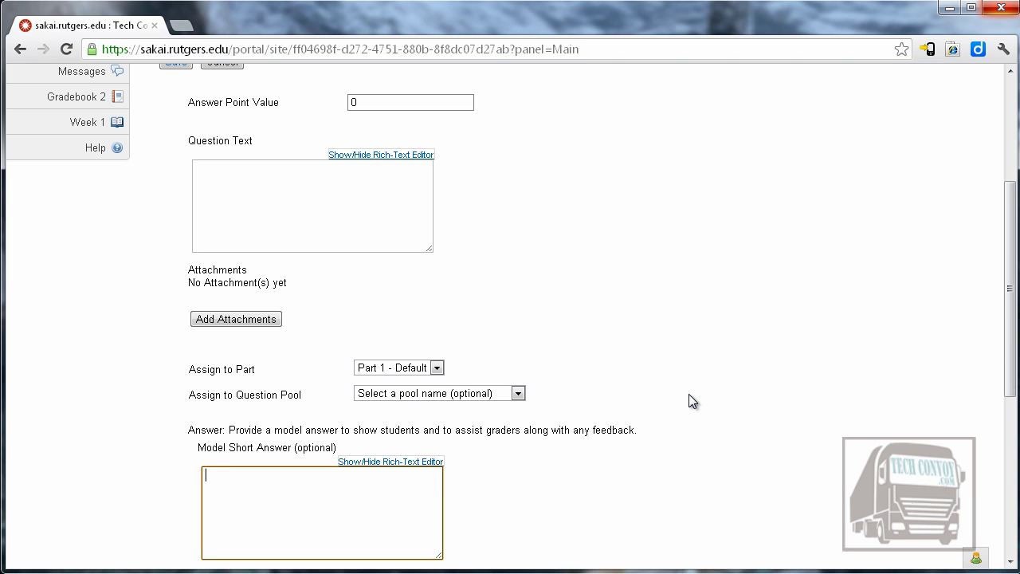
scroll(689, 401, "down", 5)
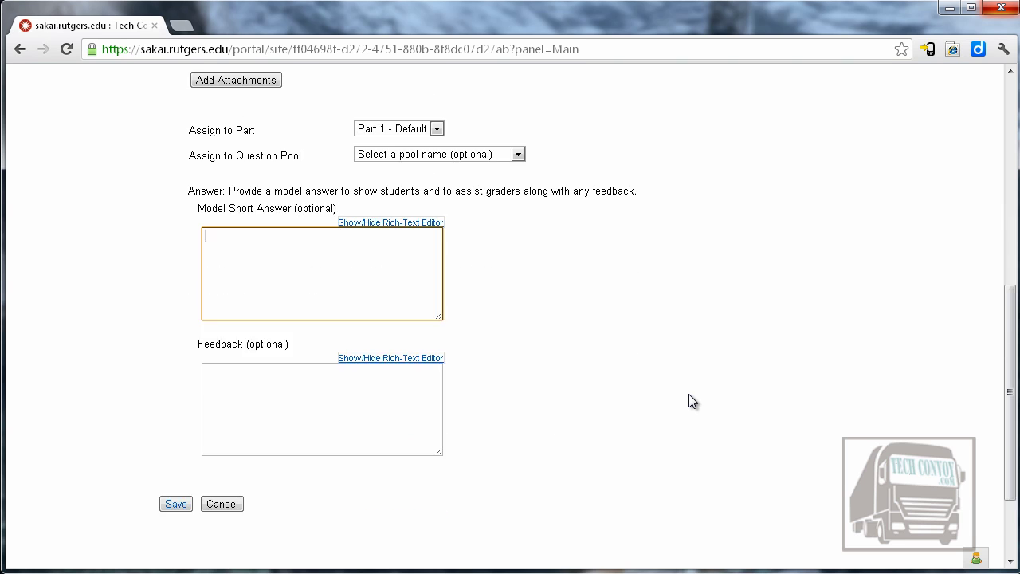
left_click(225, 383)
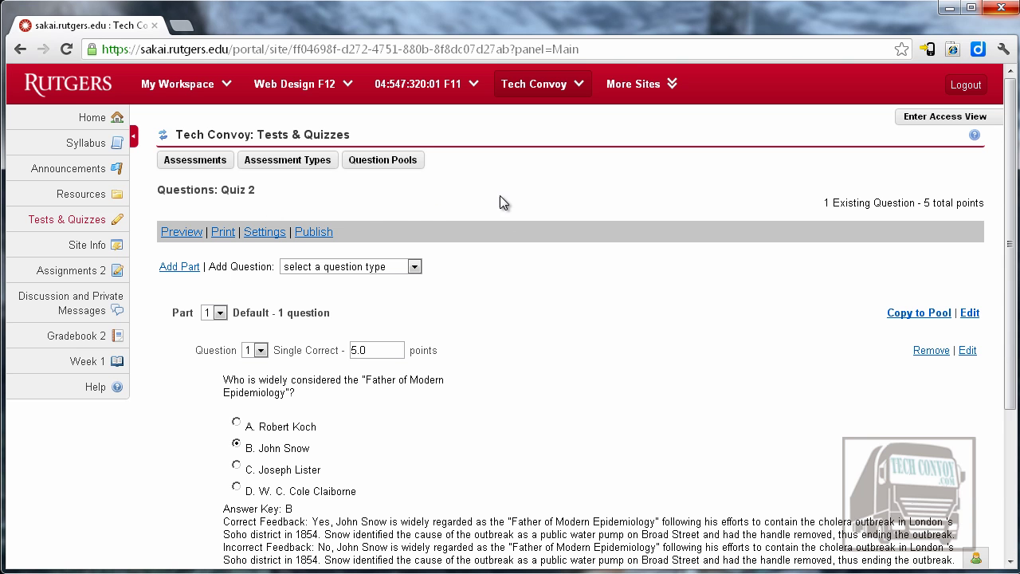
Start a Fill in the Blank question, examine its answer-defining examples, case and exclusivity options and feedback fields, and leave it without saving
left_click(414, 267)
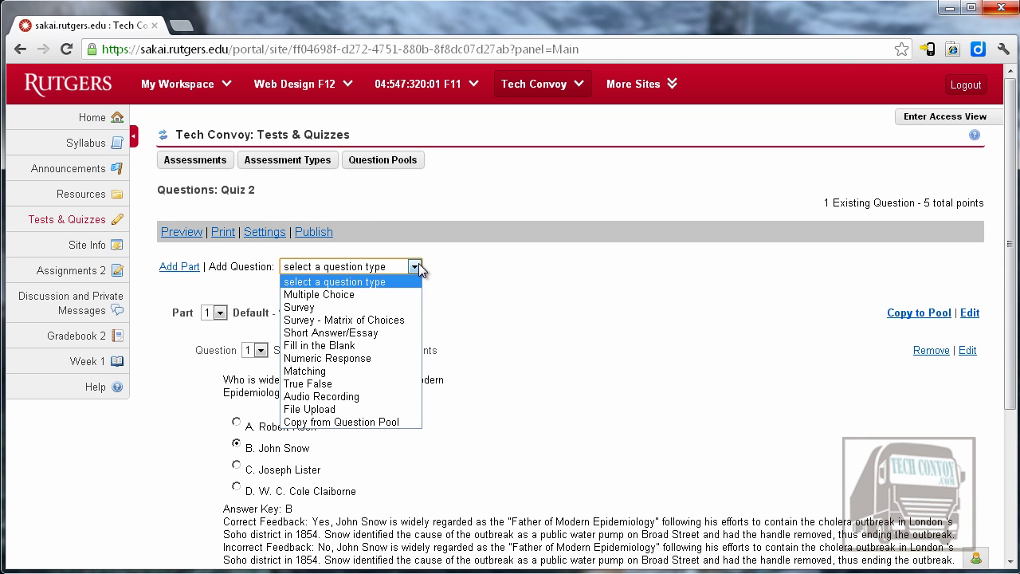
left_click(407, 342)
scroll(618, 357, "down", 2)
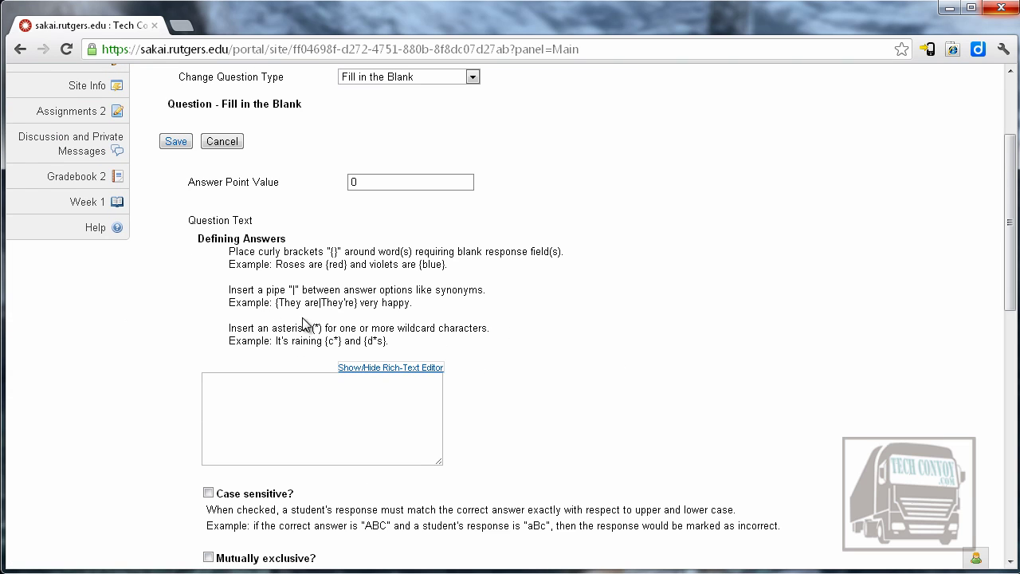
left_click_drag(229, 264, 464, 266)
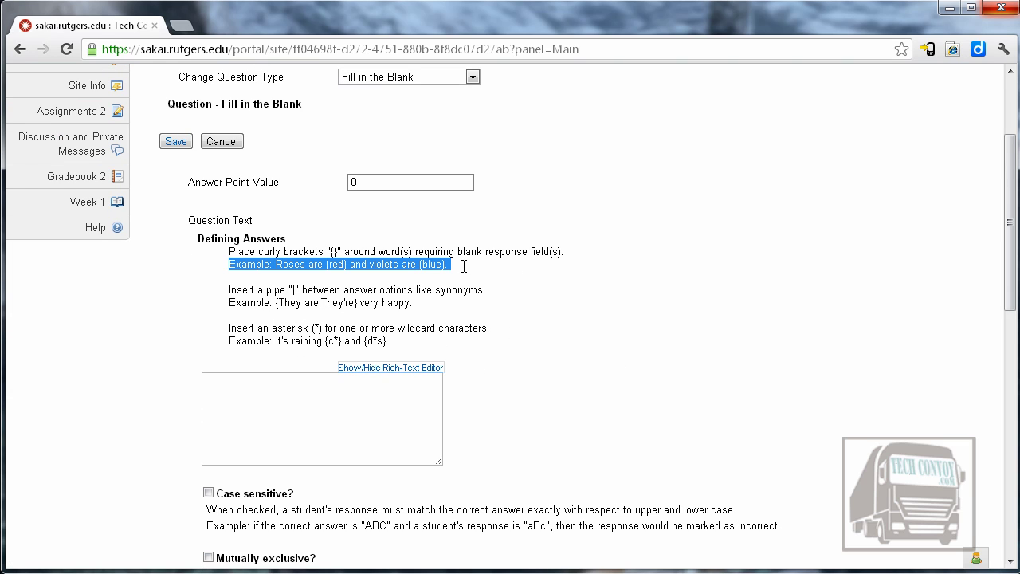
left_click(308, 264)
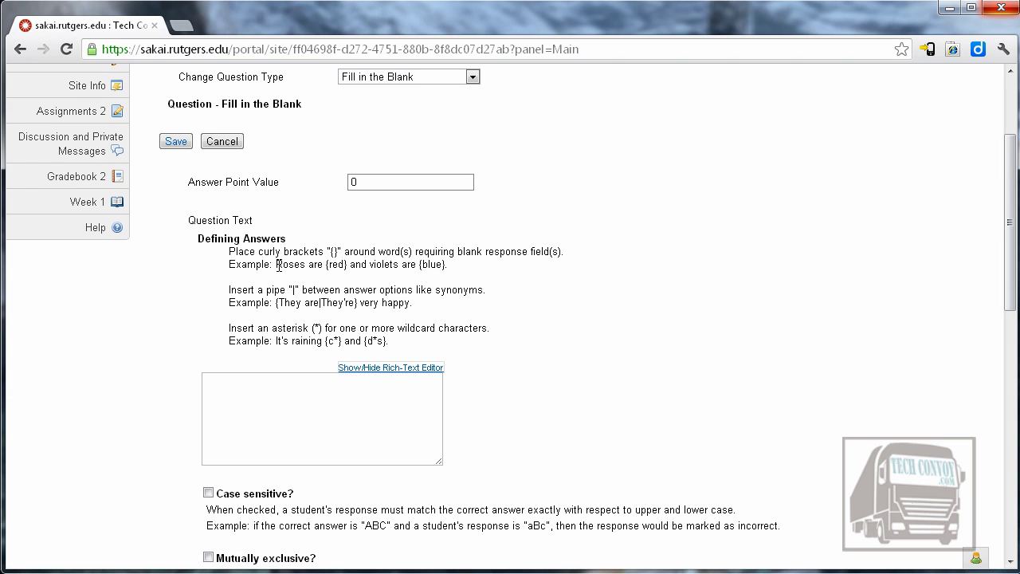
double_click(333, 264)
left_click(533, 364)
scroll(533, 363, "down", 1)
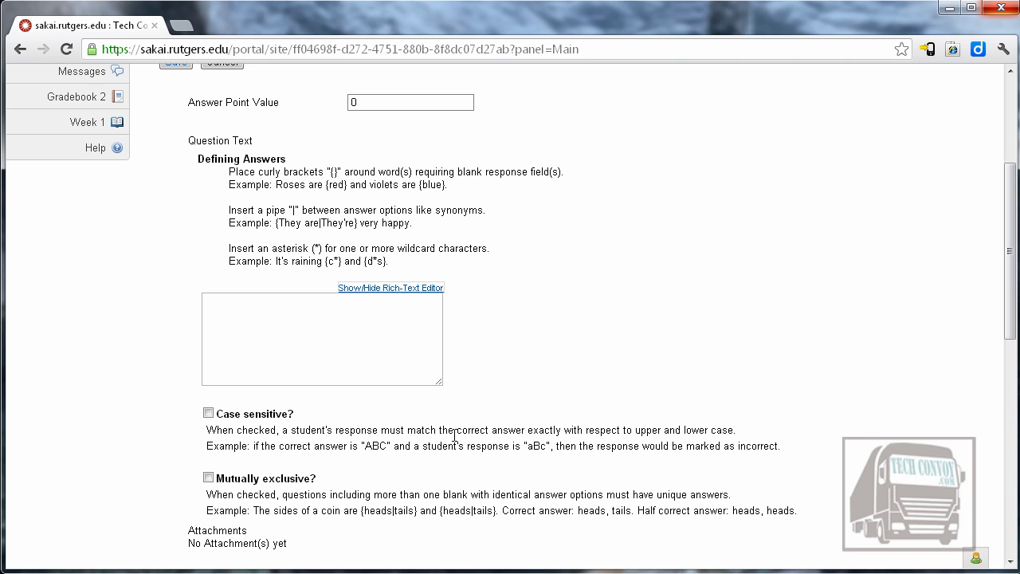
scroll(479, 419, "down", 4)
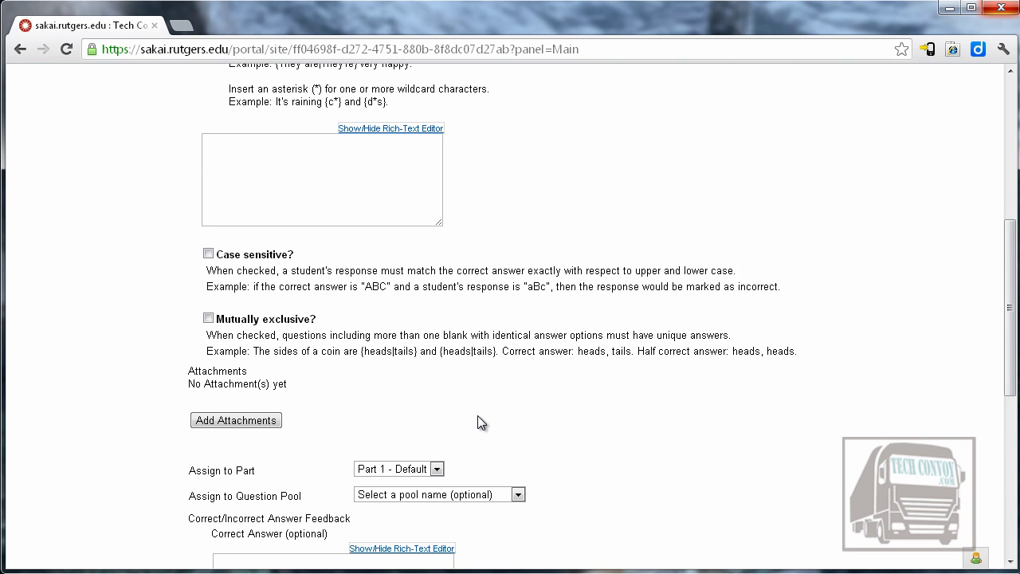
scroll(549, 460, "down", 1)
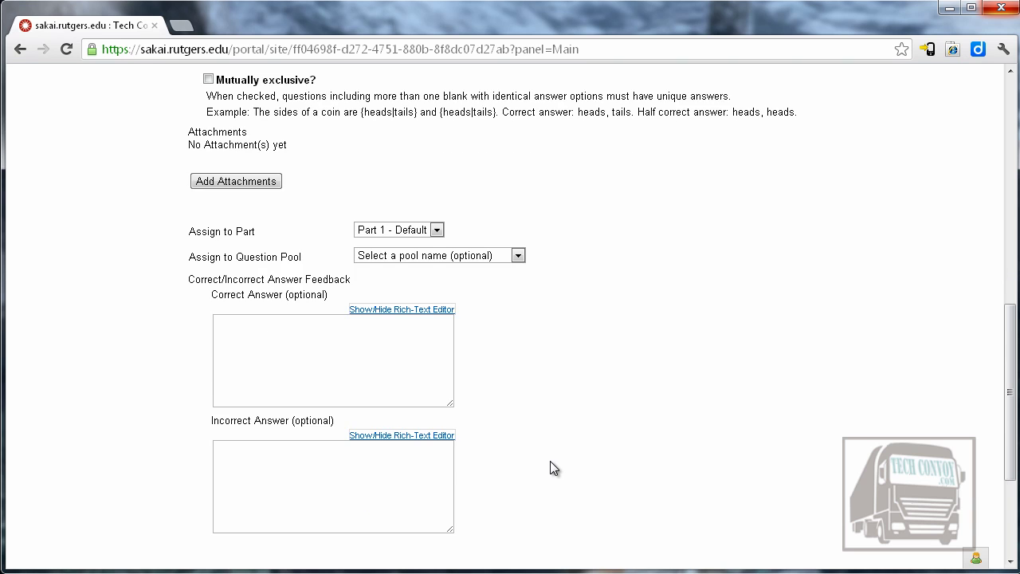
scroll(550, 460, "down", 1)
left_click(222, 506)
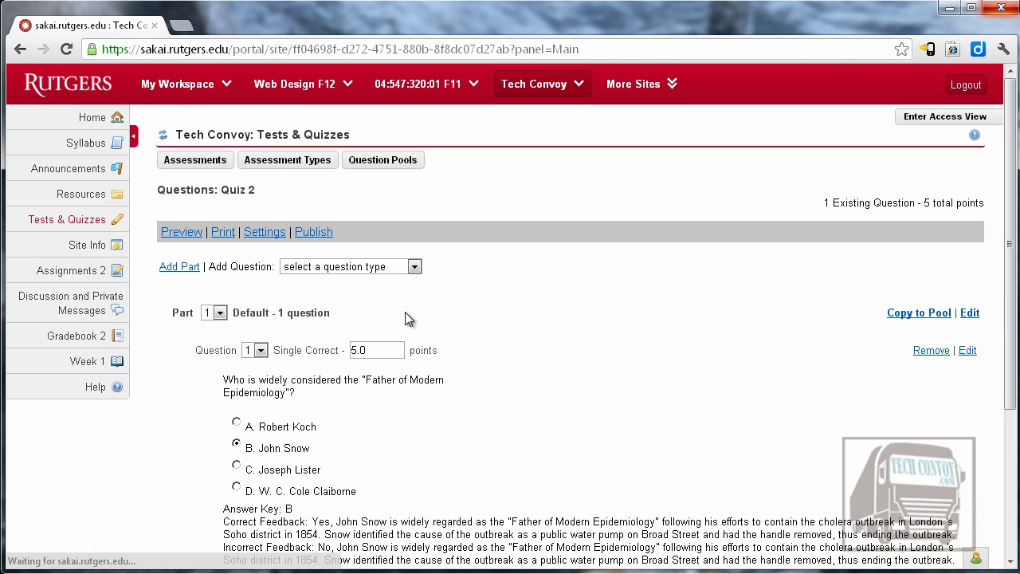
Start a Numeric Response question, examine its rules for defining answers, acceptable characters and feedback fields, and leave it without saving
left_click(413, 267)
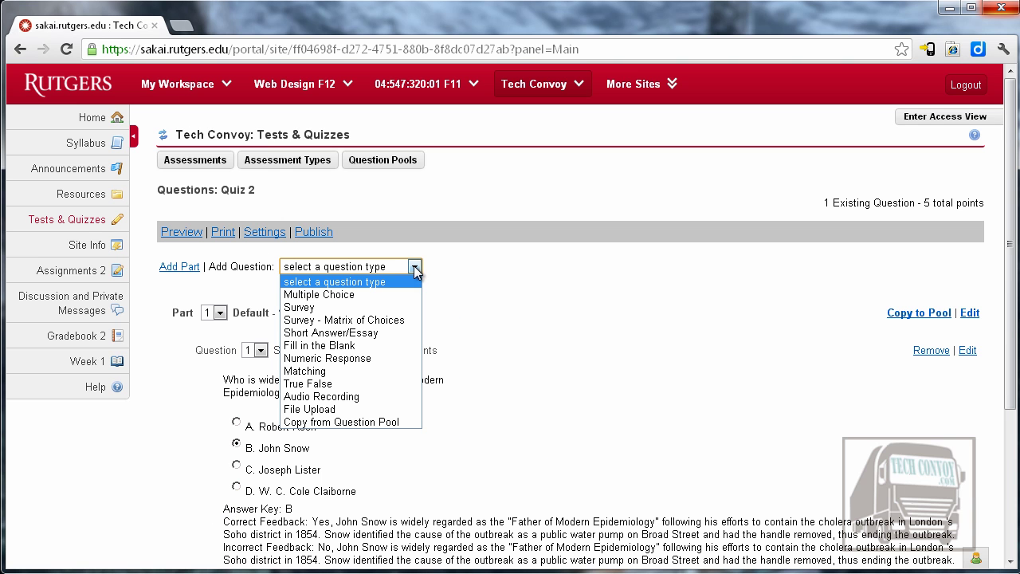
left_click(375, 357)
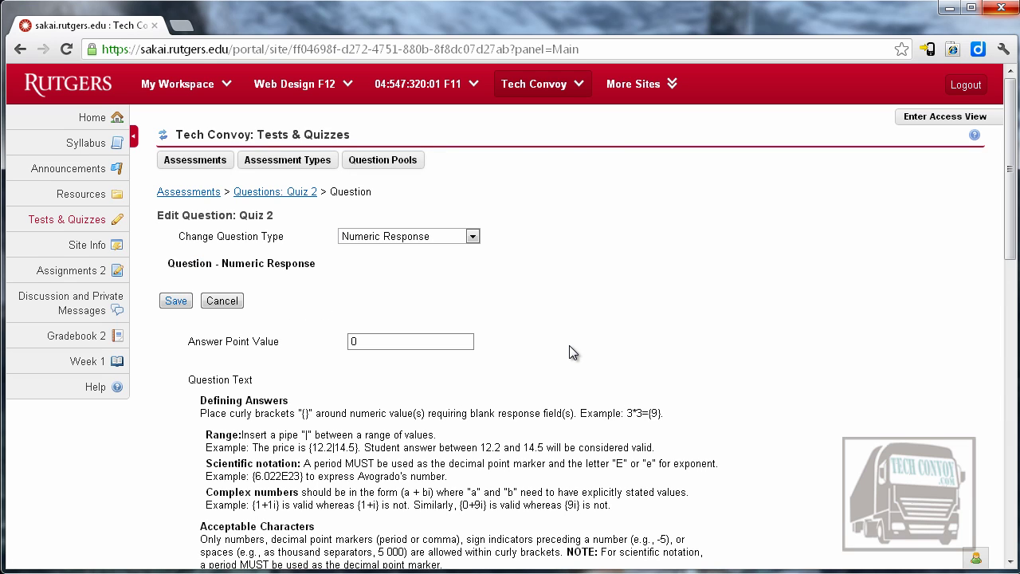
scroll(569, 353, "down", 1)
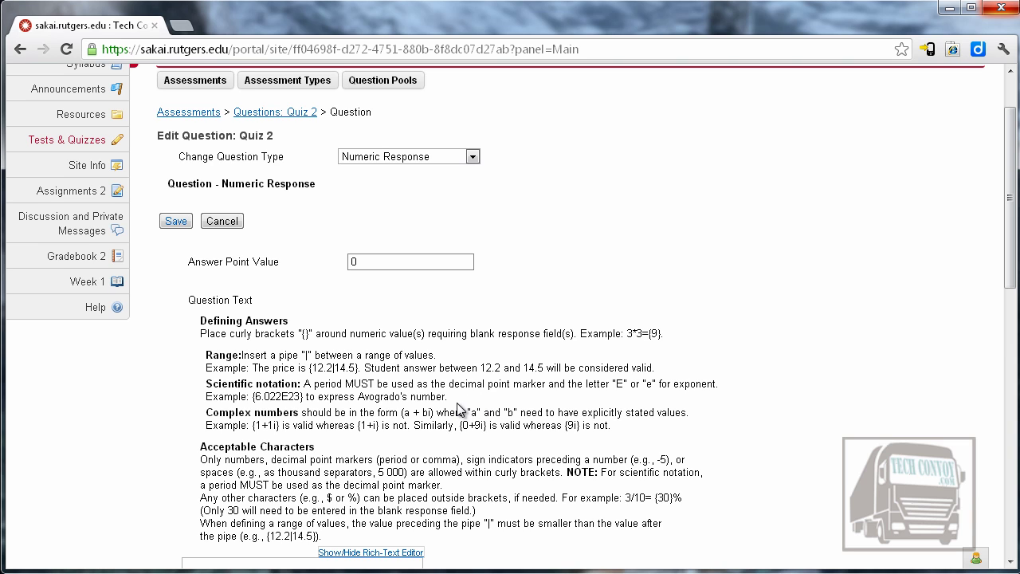
scroll(758, 434, "down", 1)
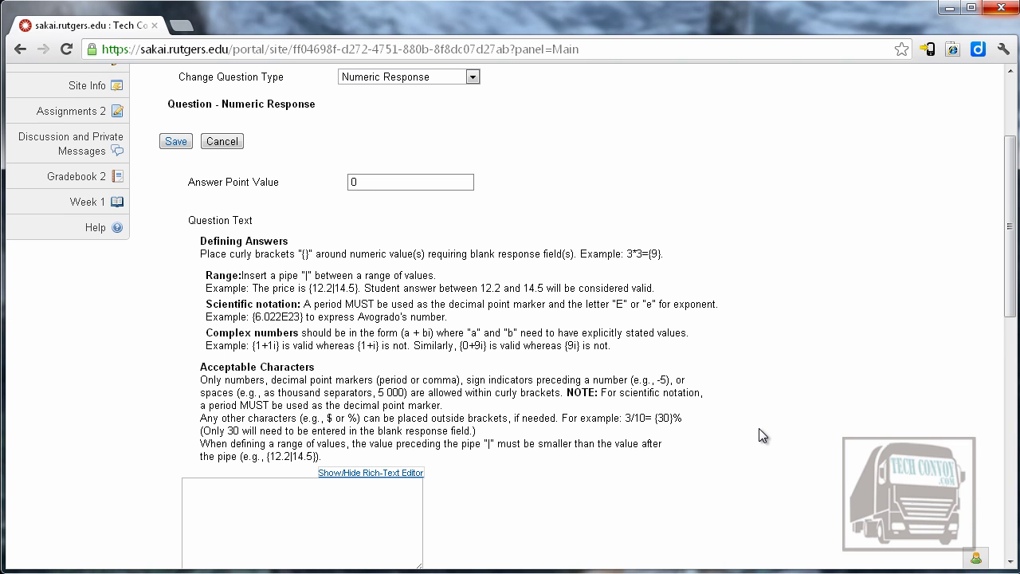
scroll(759, 434, "down", 1)
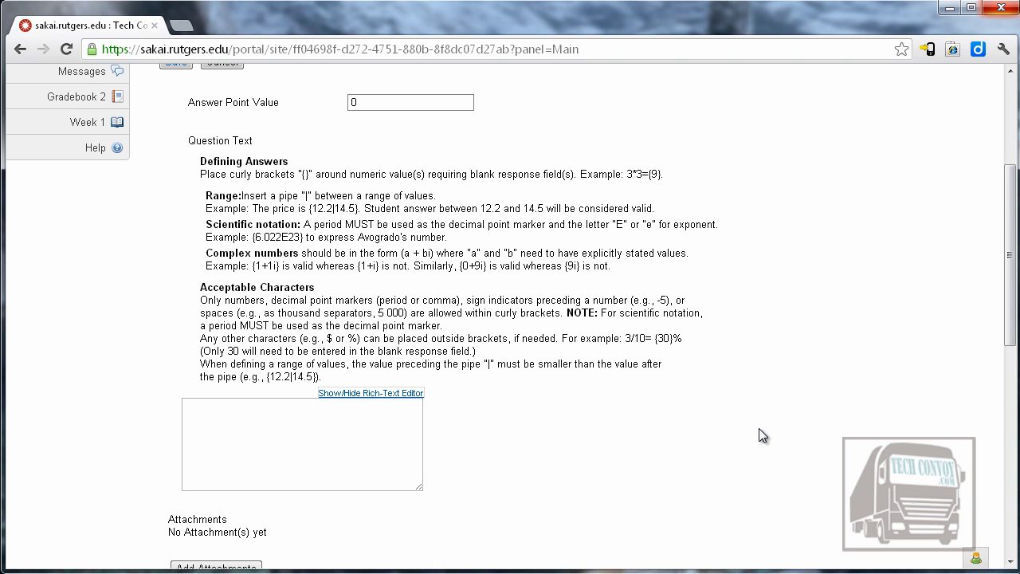
scroll(759, 435, "down", 1)
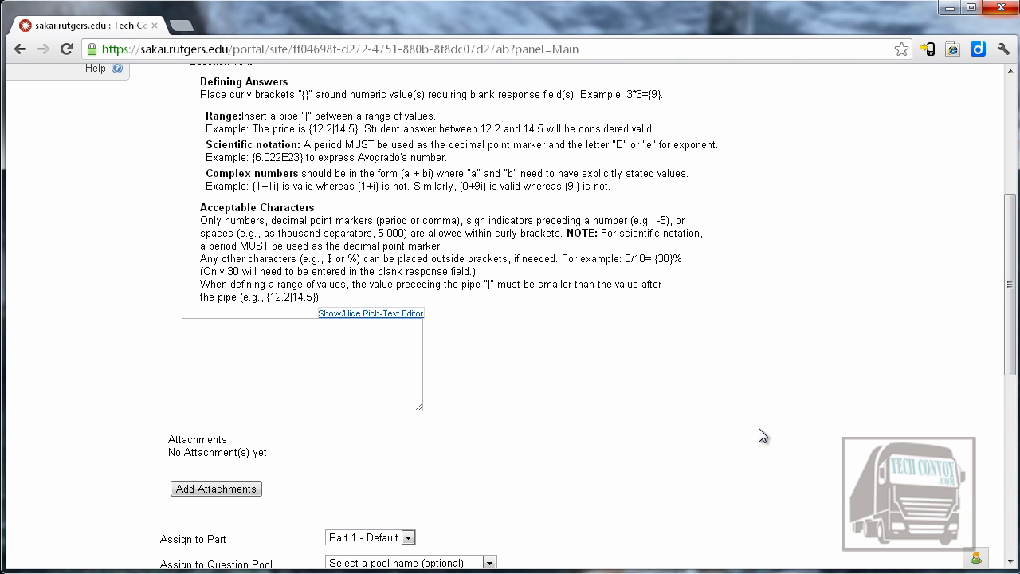
scroll(602, 459, "down", 5)
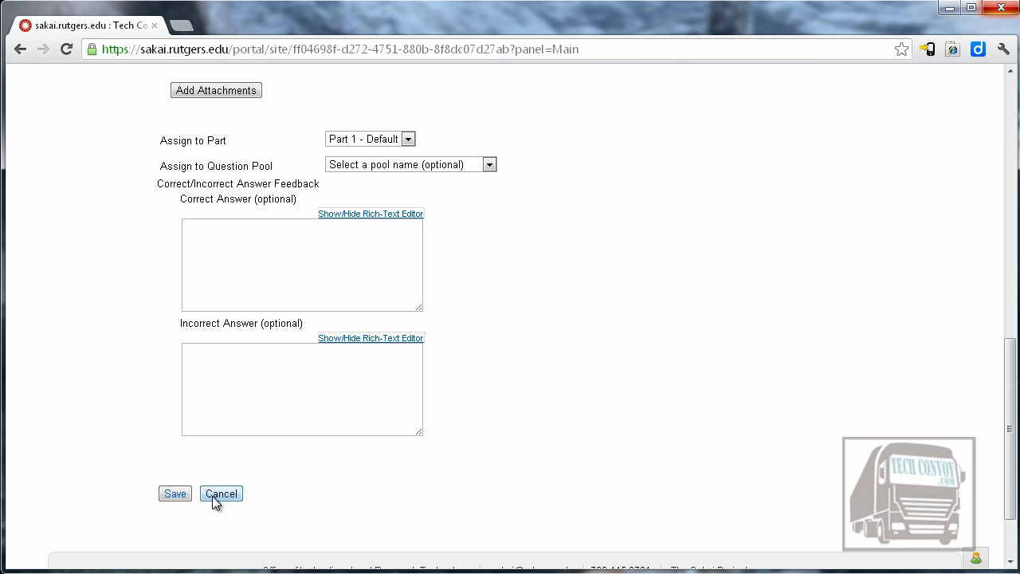
left_click(212, 495)
Review the remaining question types for Quiz 2 and the point value field of its existing question
left_click(415, 266)
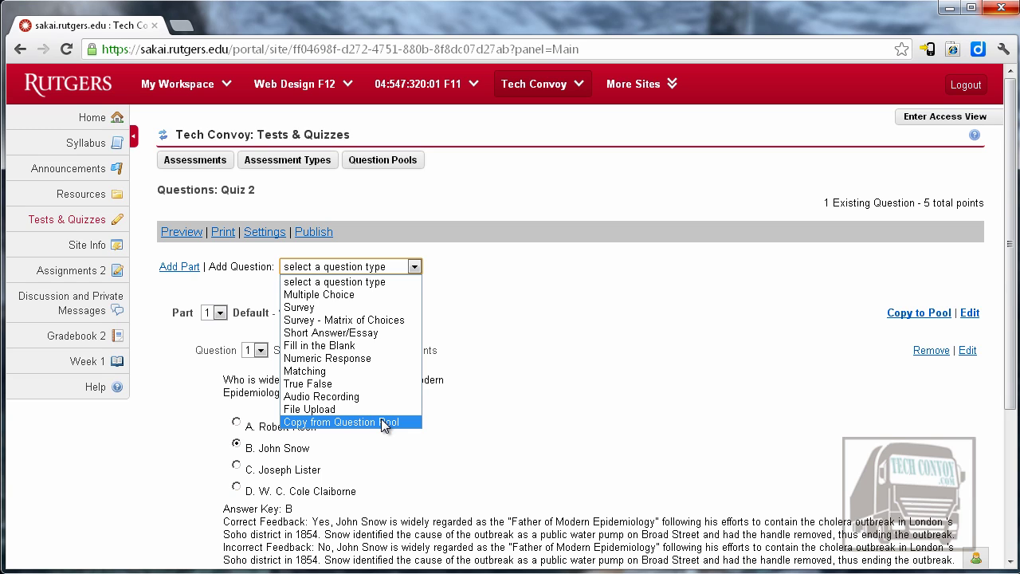
left_click(557, 318)
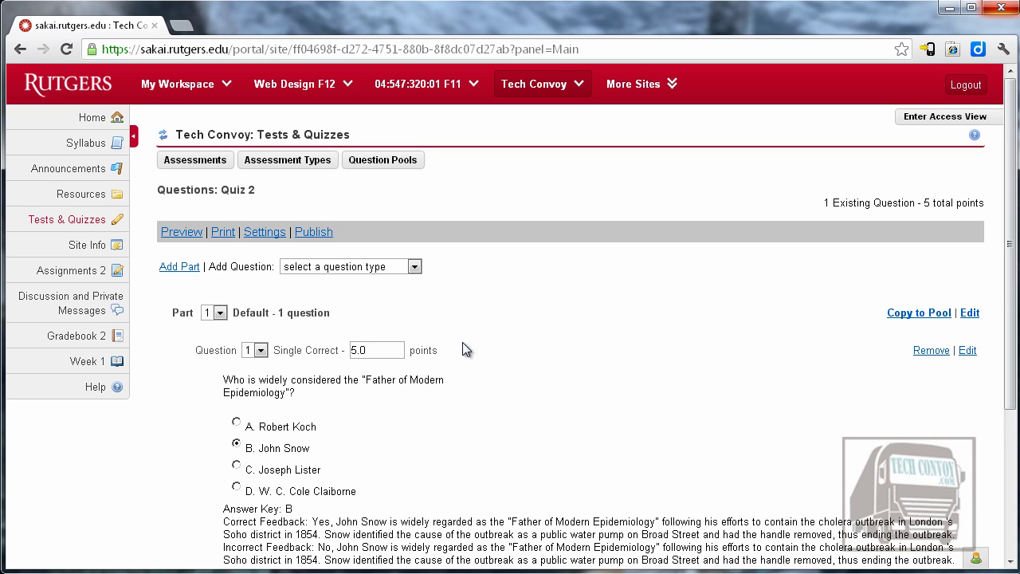
left_click(393, 349)
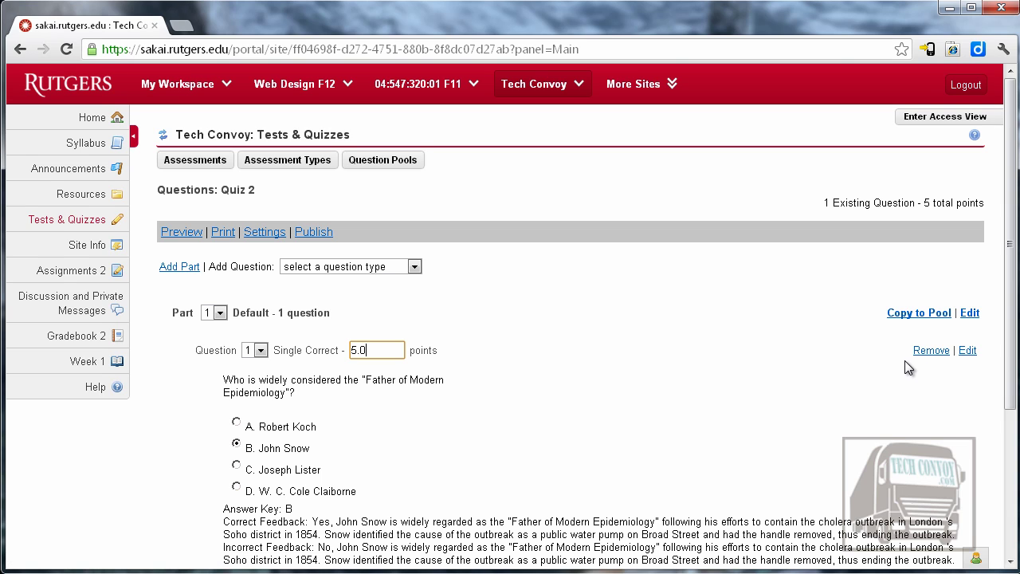
left_click(784, 355)
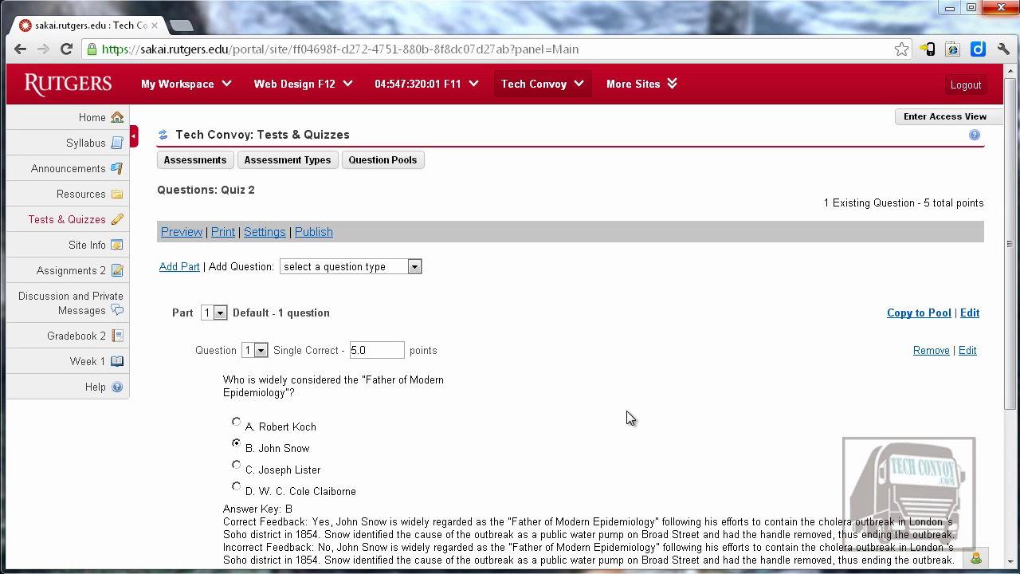
Return to the Assessments list and reopen the working copy of Quiz 2 for editing
left_click(163, 137)
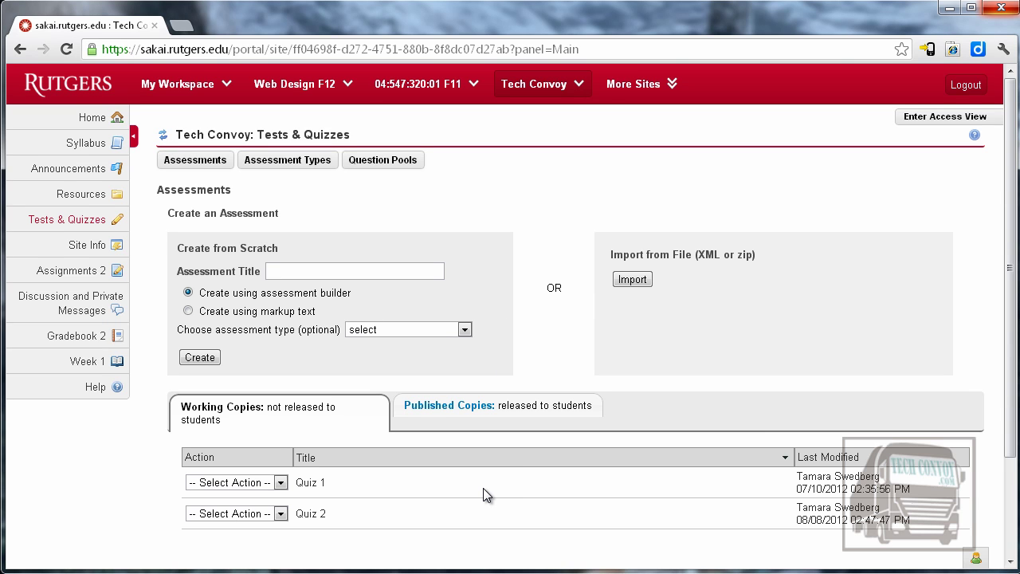
left_click(281, 514)
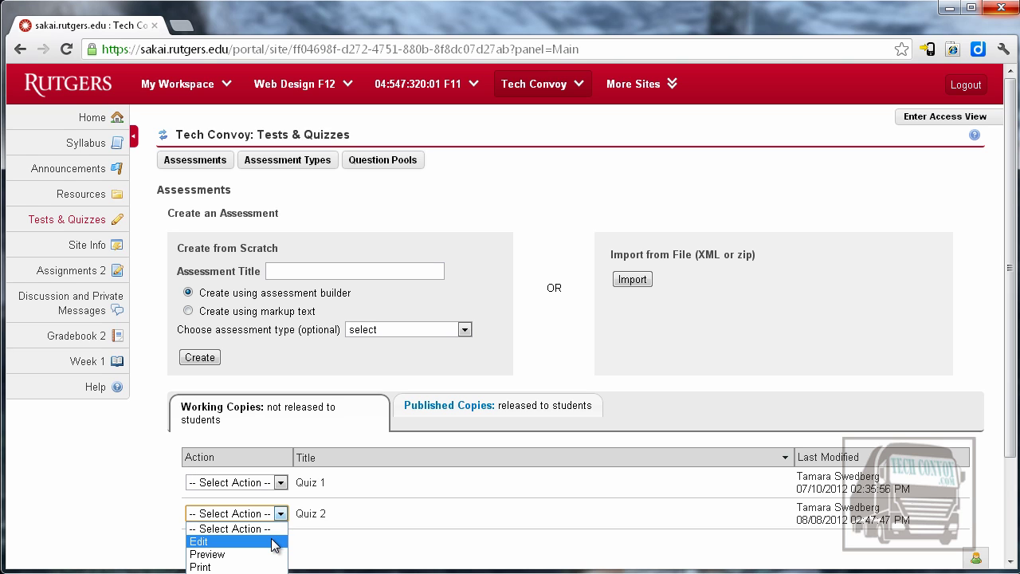
left_click(274, 543)
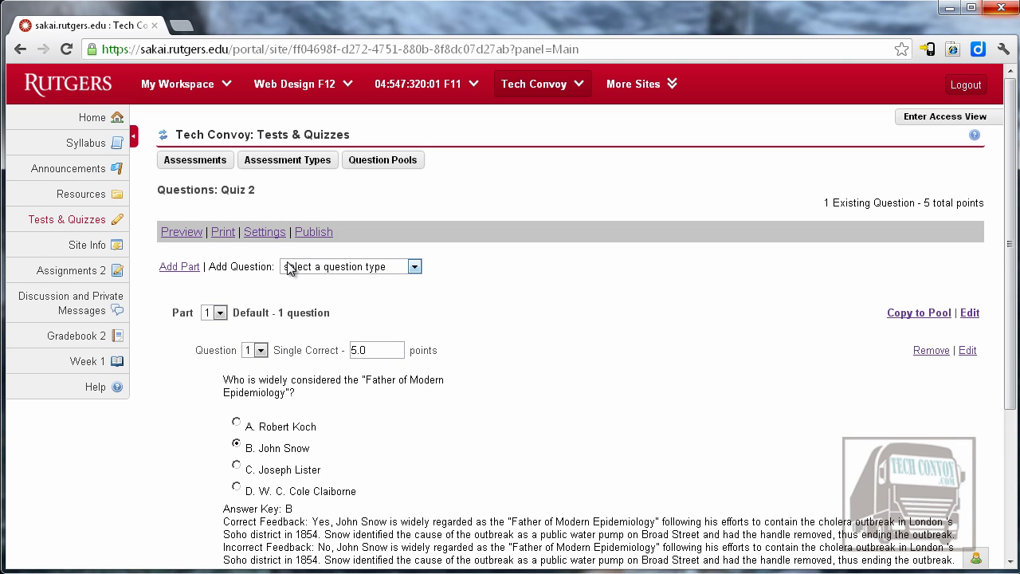
Start a new Multiple Choice question in Quiz 2
left_click(415, 265)
left_click(407, 295)
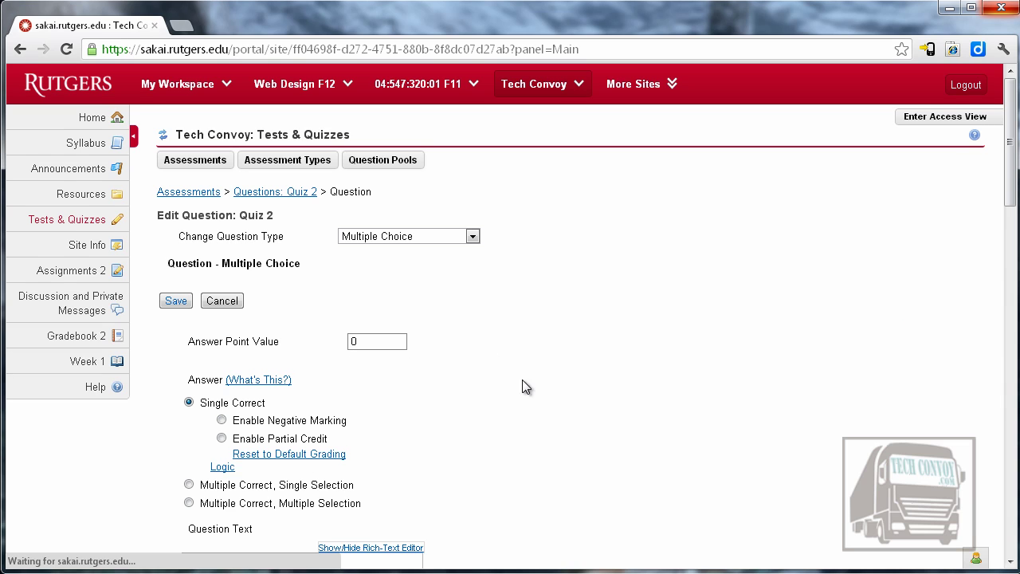